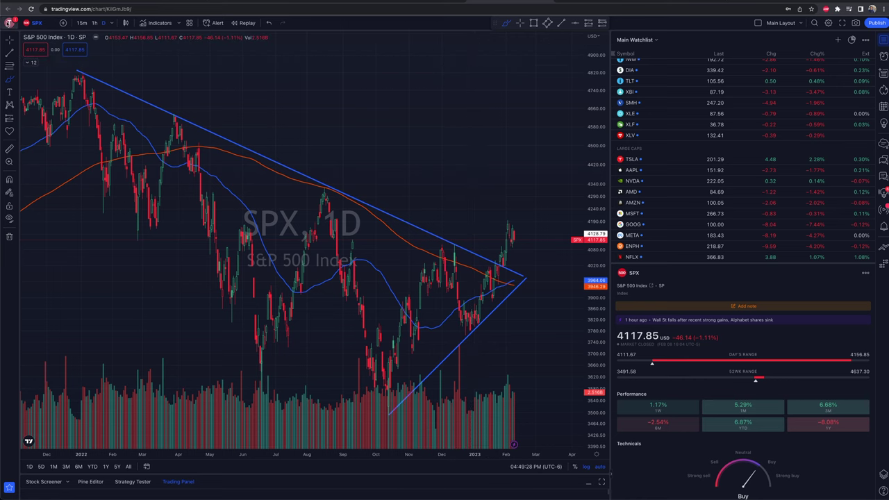
# - Go to the TradingView home page and open the Enphase Energy (ENPH) chart from the symbol search
pyautogui.click(9, 22)
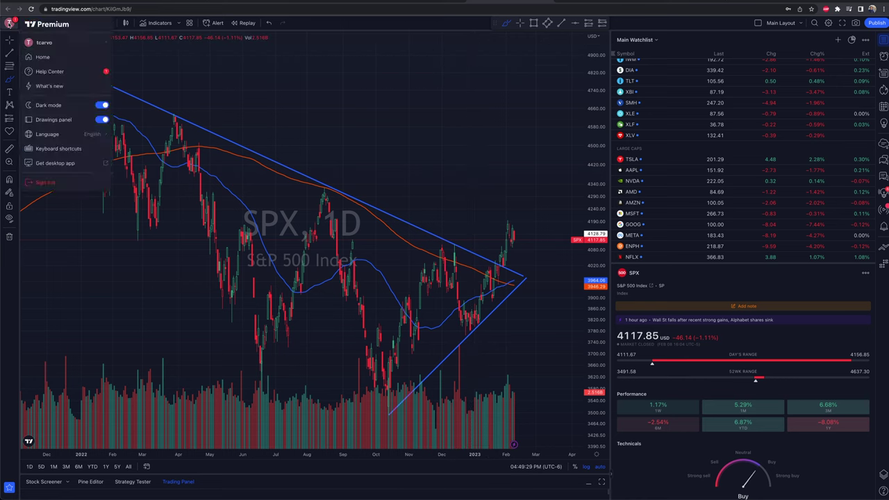
pyautogui.click(38, 58)
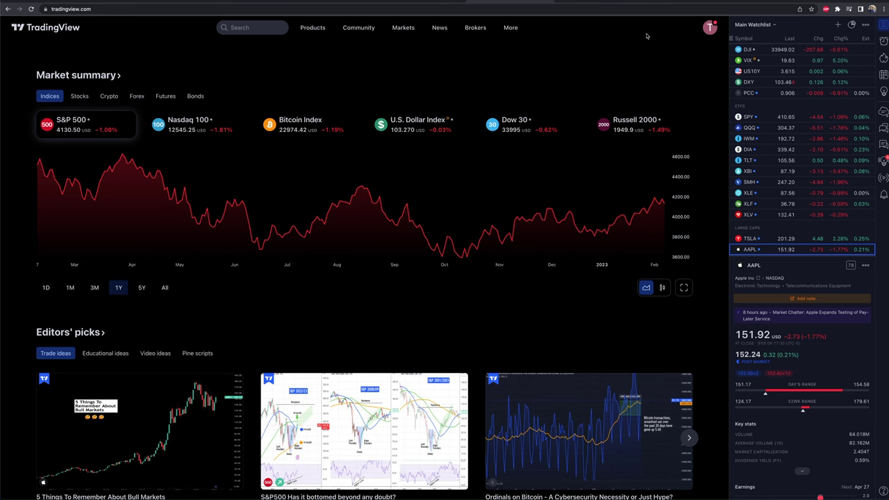
pyautogui.click(257, 30)
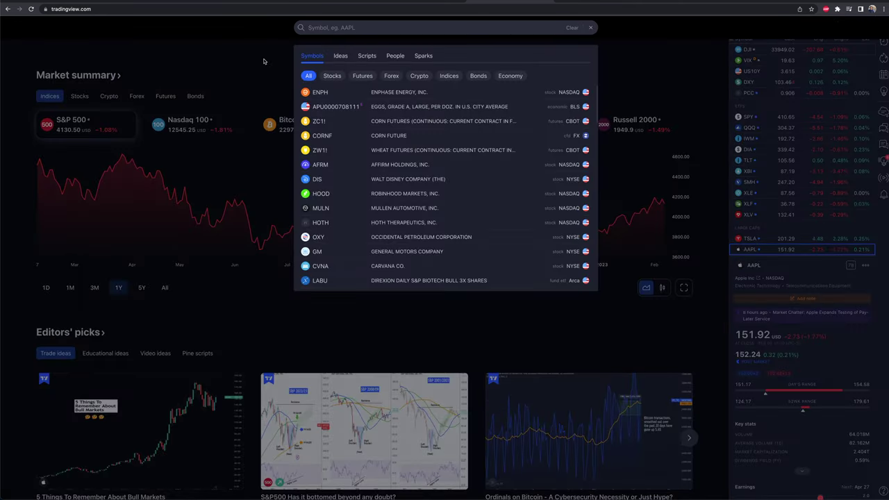
pyautogui.click(263, 61)
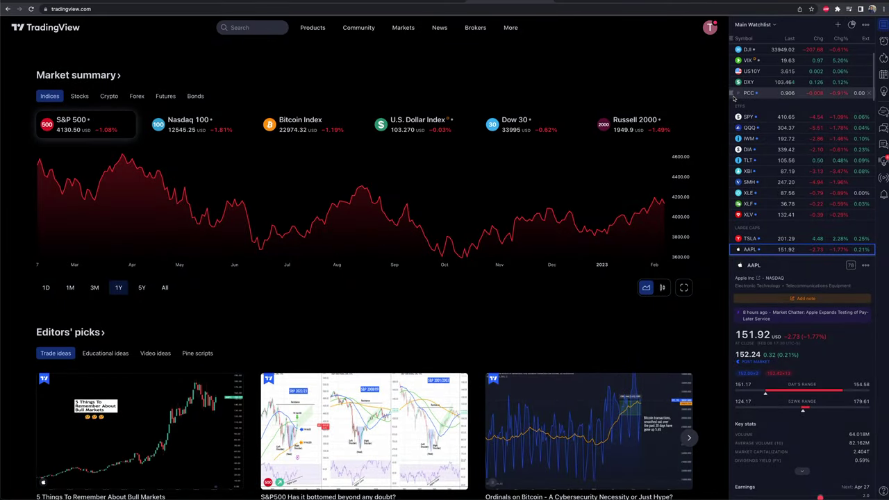
pyautogui.click(240, 31)
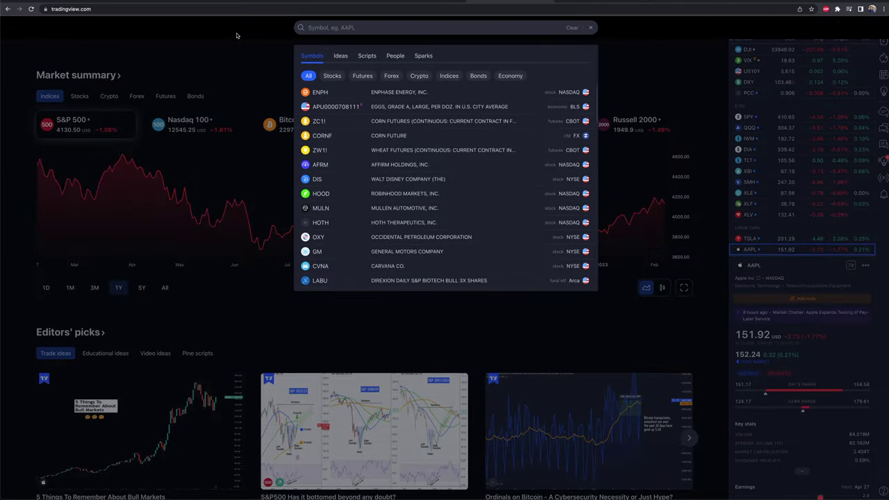
pyautogui.click(434, 98)
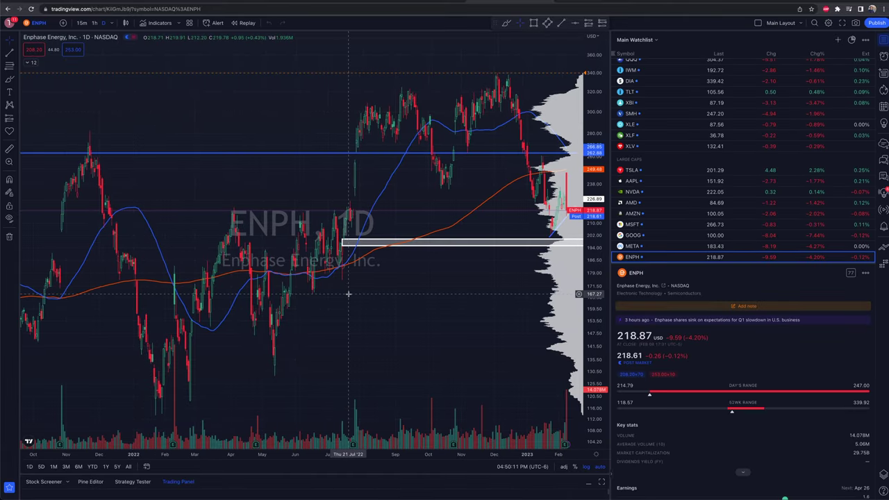
# - Highlight the white support zone, the short rising trendline and the latest candle with temporary brush strokes, deleting each one
pyautogui.scroll(5, 349, 294)
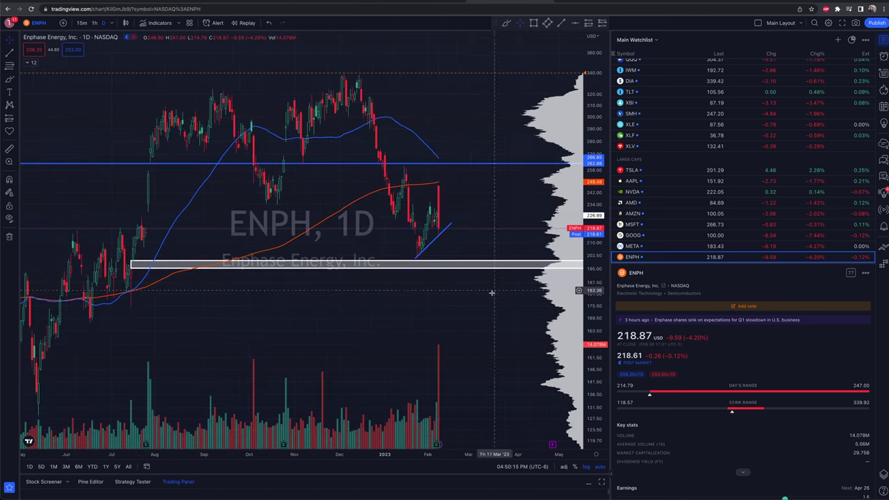
pyautogui.scroll(2, 470, 322)
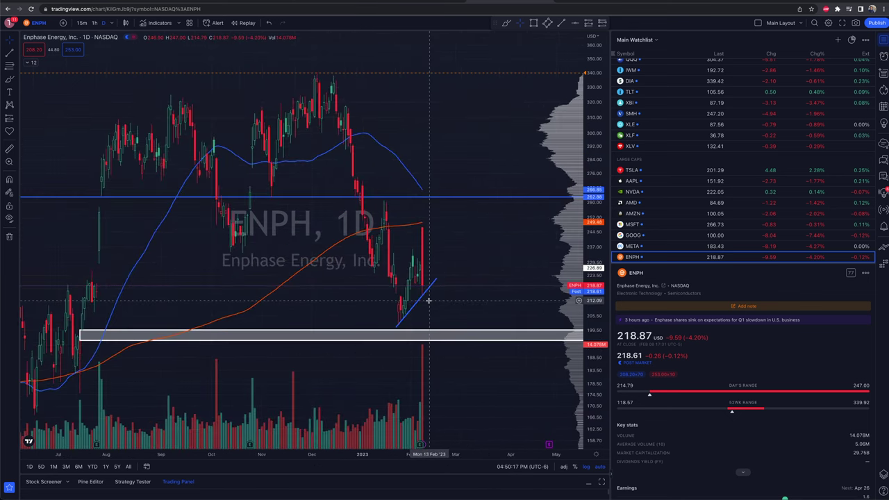
pyautogui.scroll(-3, 440, 312)
pyautogui.click(506, 23)
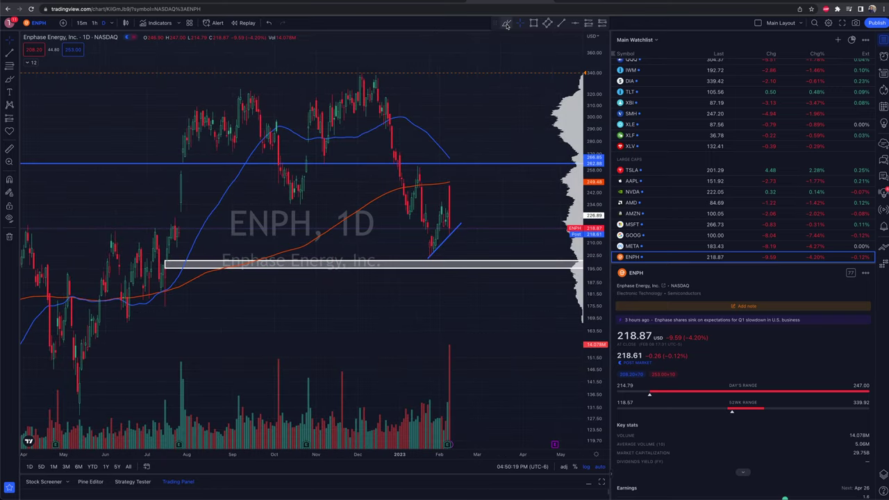
pyautogui.moveTo(459, 261); pyautogui.dragTo(444, 268)
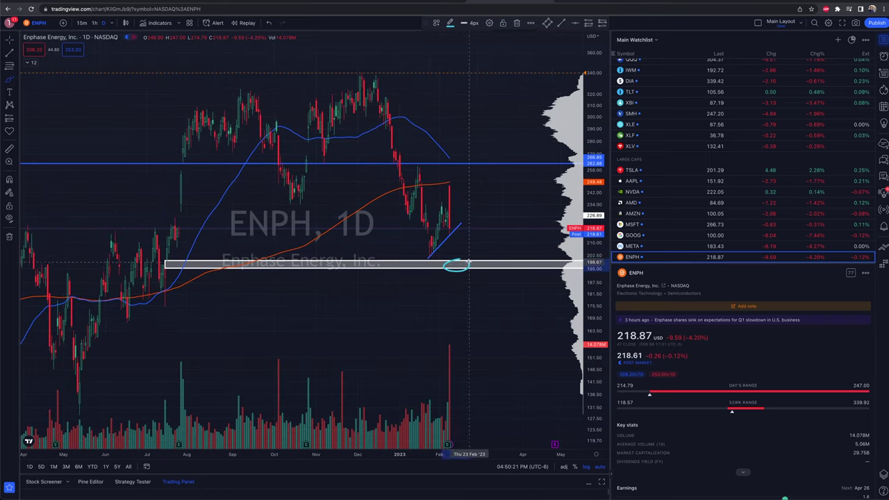
pyautogui.press('Delete')
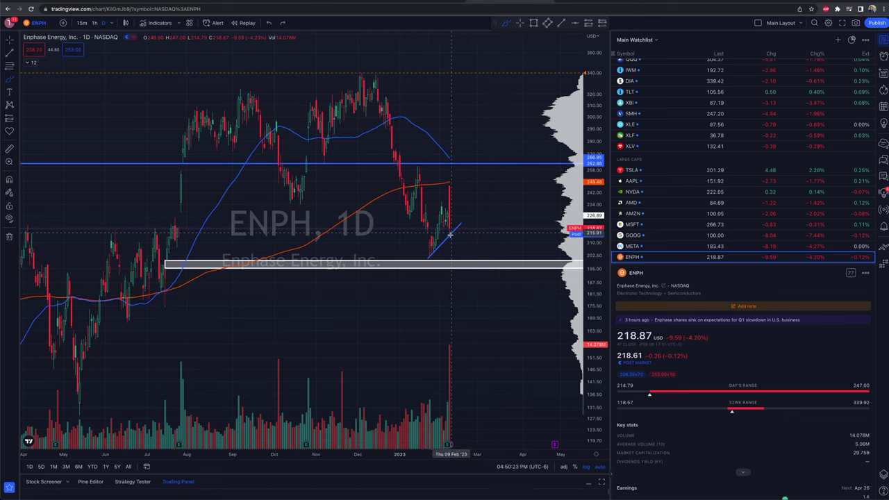
pyautogui.moveTo(429, 255); pyautogui.dragTo(445, 243)
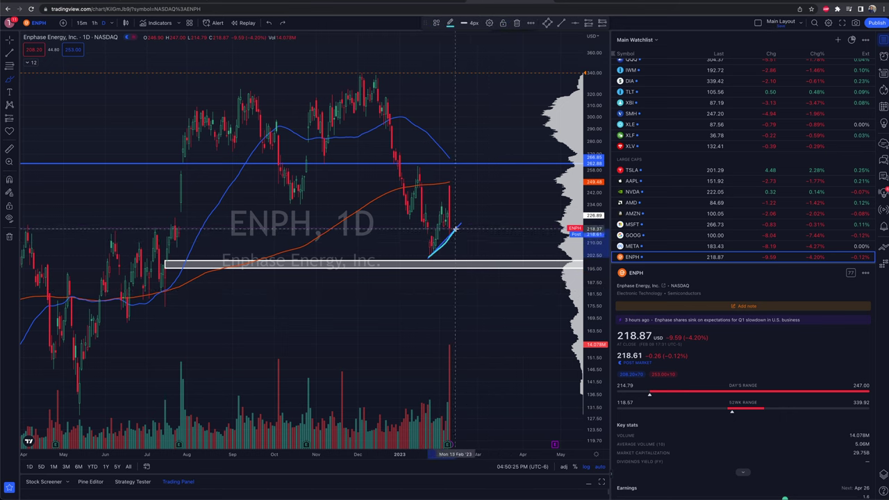
pyautogui.press('Delete')
pyautogui.moveTo(448, 237)
pyautogui.mouseDown()
pyautogui.moveTo(458, 226)
pyautogui.moveTo(450, 233)
pyautogui.mouseUp()
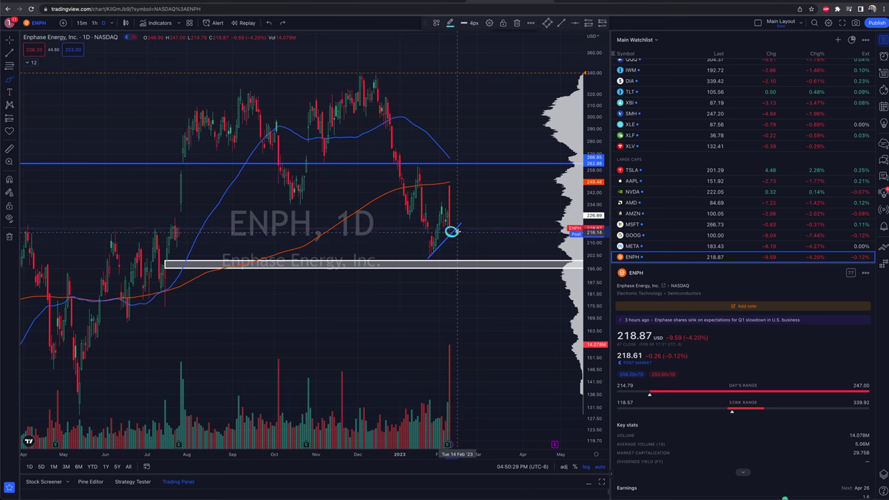
pyautogui.press('Delete')
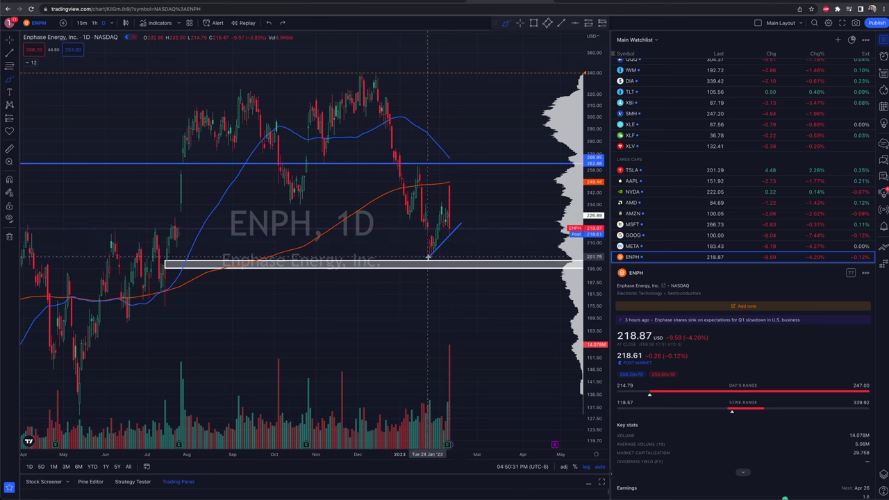
pyautogui.scroll(2, 435, 254)
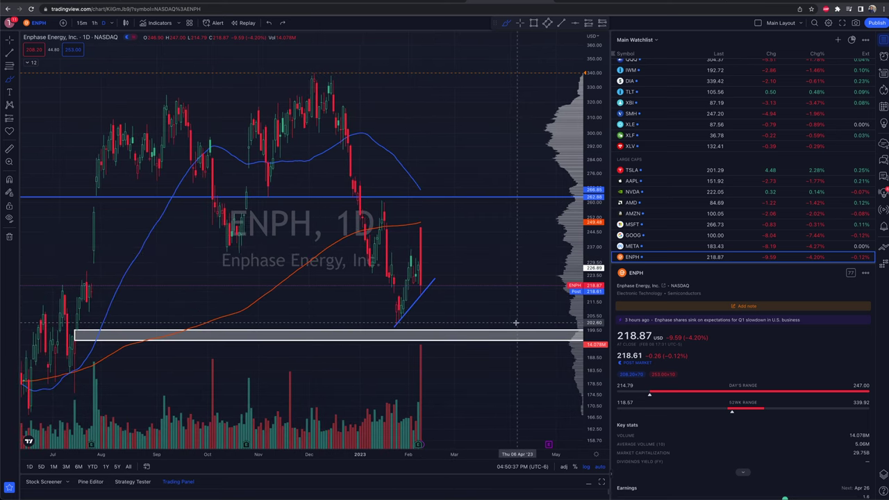
pyautogui.scroll(-2, 516, 322)
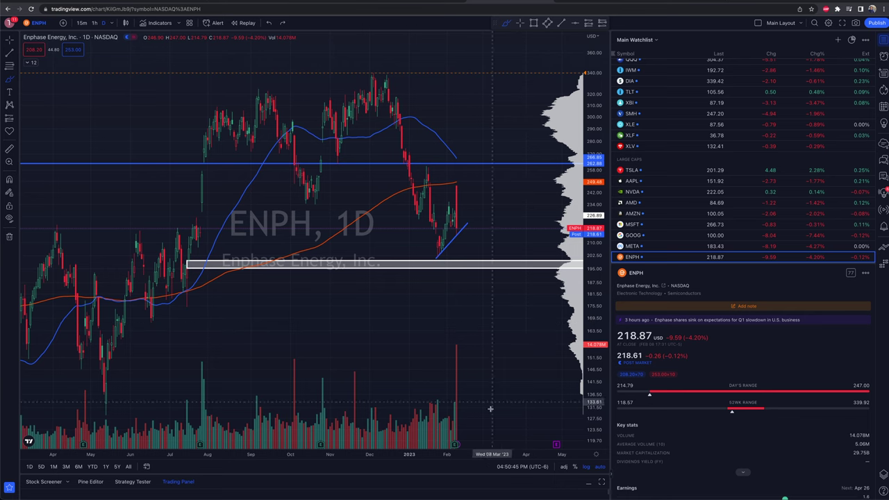
# - Maximize the Trading Panel over the chart and narrow the watchlist beside it
pyautogui.click(179, 487)
pyautogui.click(179, 487)
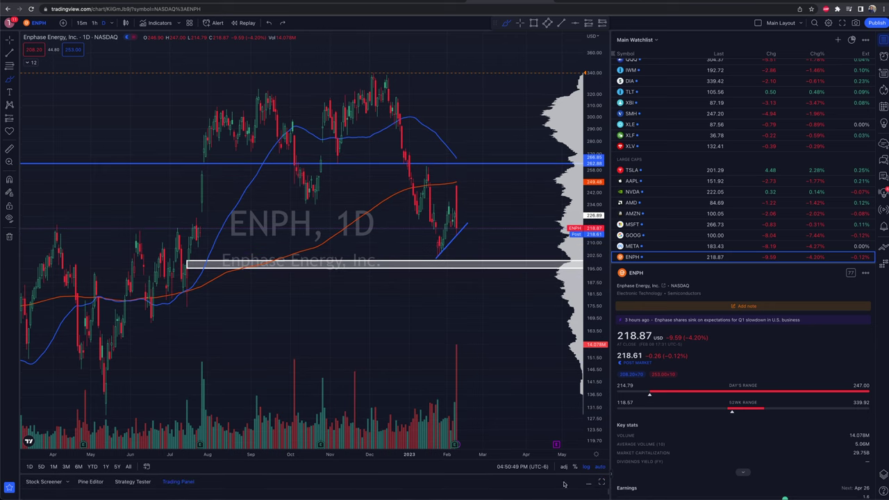
pyautogui.click(601, 483)
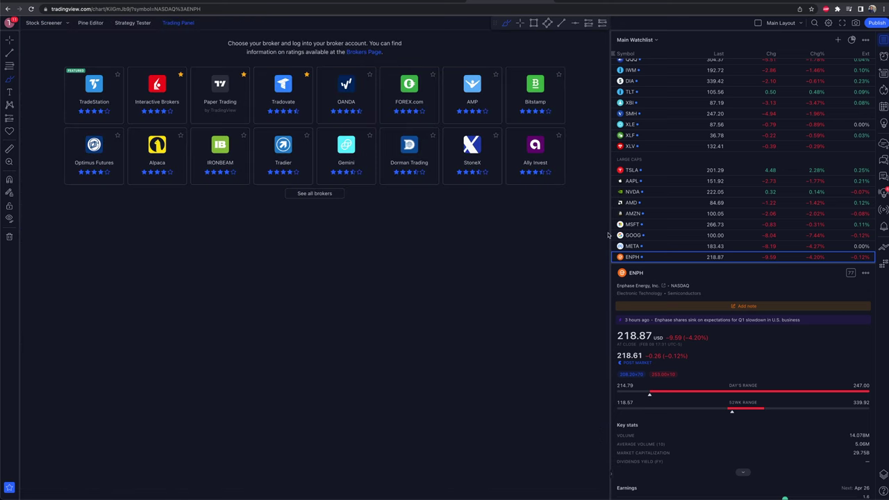
pyautogui.moveTo(611, 239); pyautogui.dragTo(631, 222)
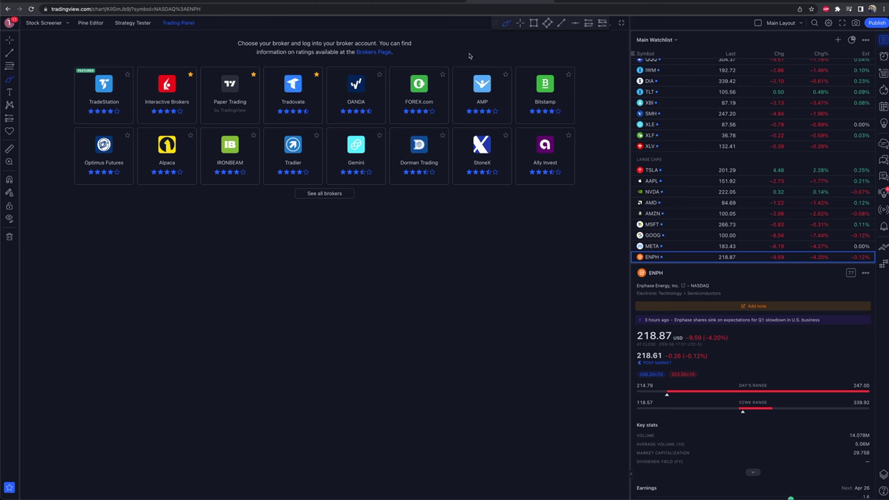
# - Show all available brokers and connect to the Paper Trading account
pyautogui.click(327, 194)
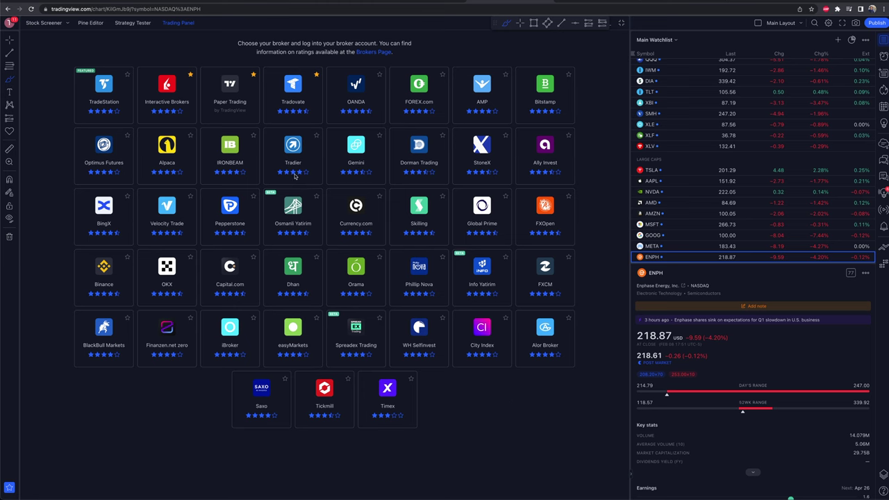
pyautogui.moveTo(224, 117)
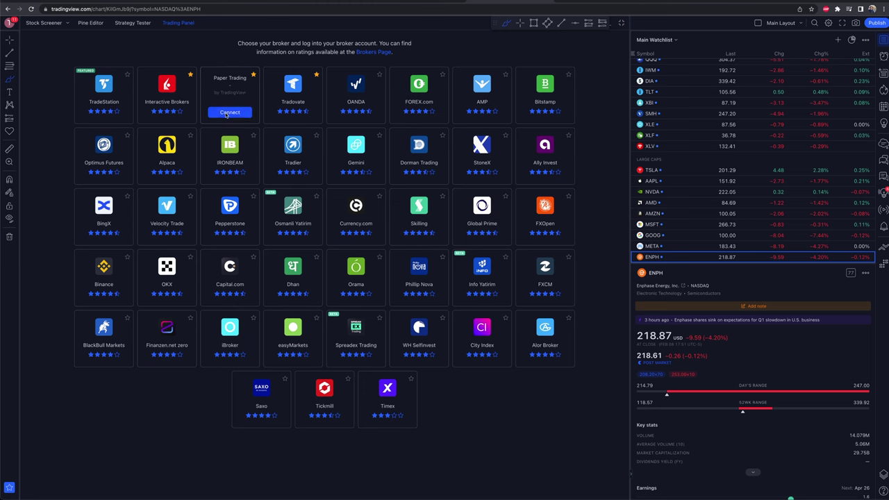
pyautogui.click(224, 114)
pyautogui.click(438, 245)
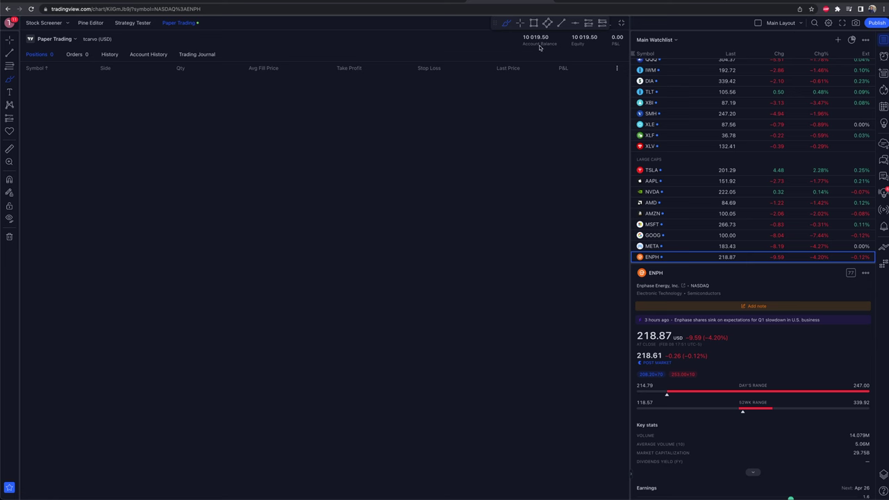
# - Reset the Paper Trading account with a balance of 100 000
pyautogui.click(76, 40)
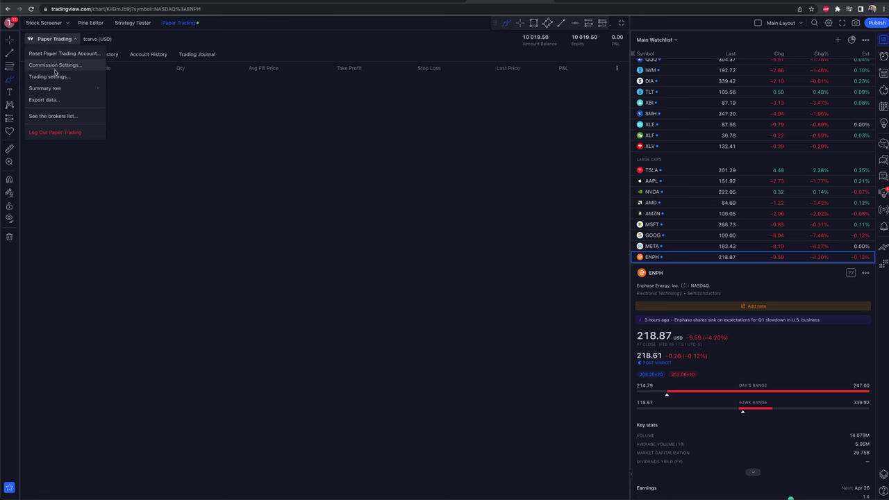
pyautogui.click(58, 53)
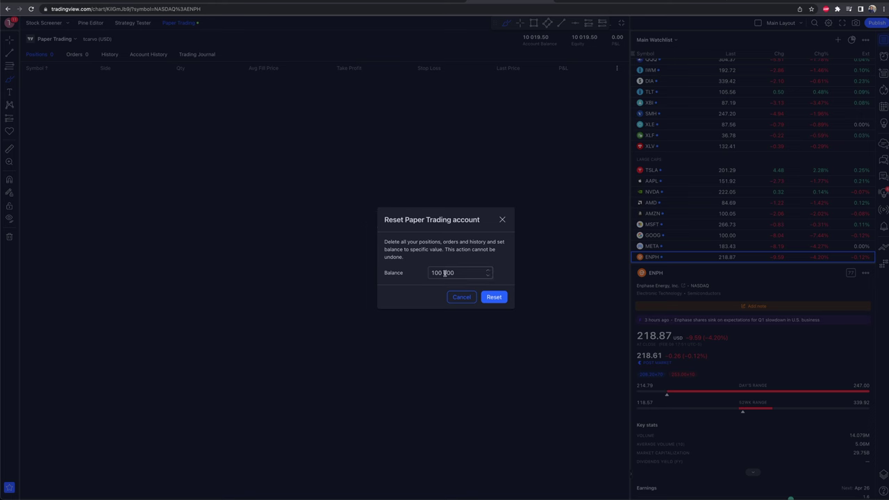
pyautogui.click(497, 297)
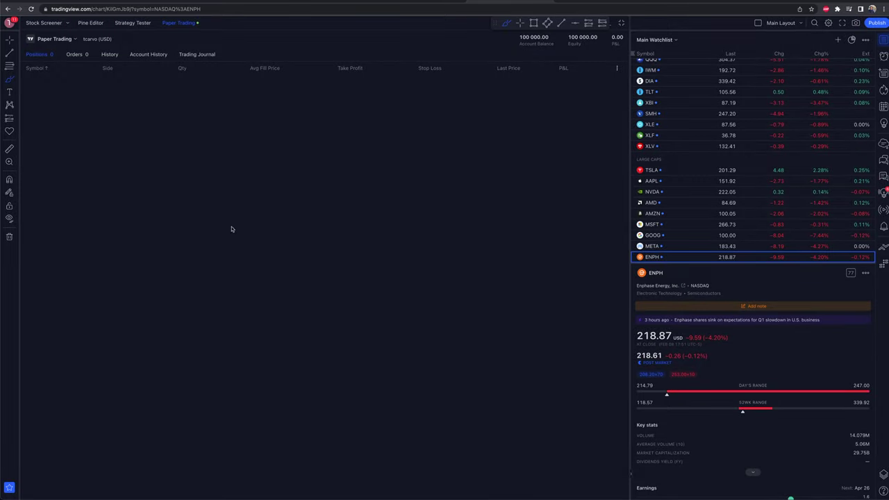
# - In the commission settings, include commissions in Paper Trading and set the commission type to Fixed
pyautogui.click(68, 40)
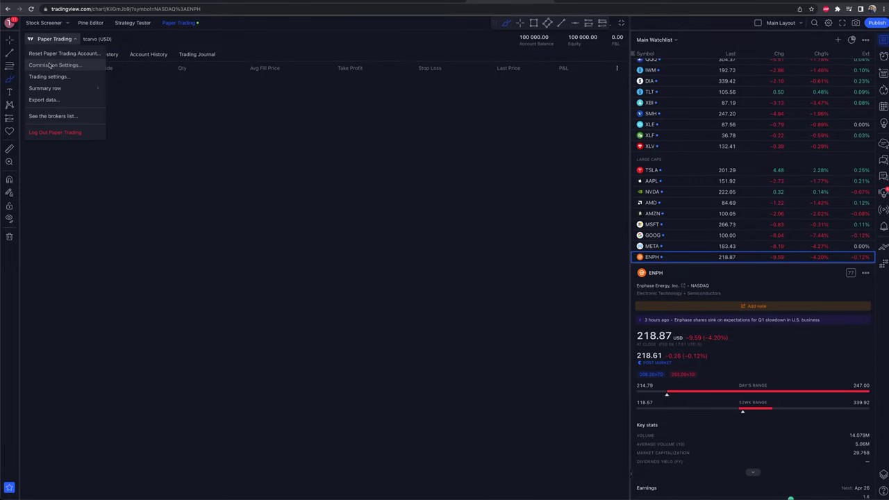
pyautogui.click(50, 65)
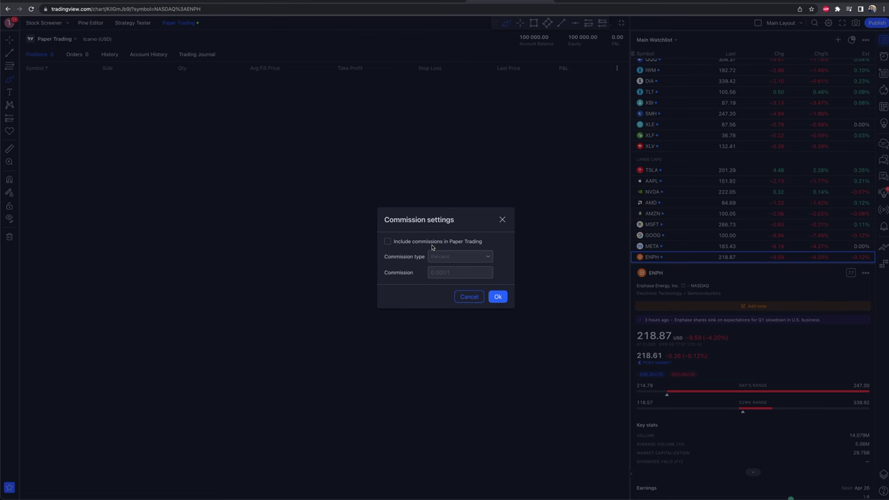
pyautogui.click(400, 243)
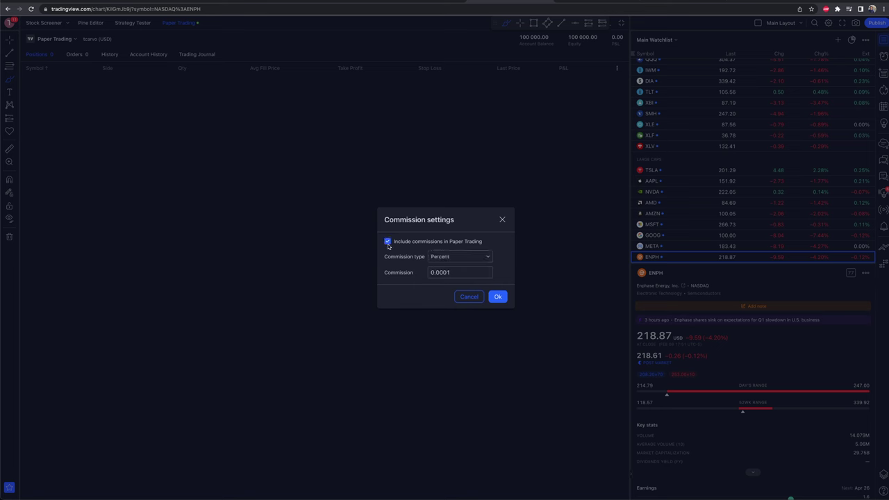
pyautogui.click(462, 257)
pyautogui.click(447, 271)
# - Set the fixed commission to 1 and apply the commission settings
pyautogui.doubleClick(455, 272)
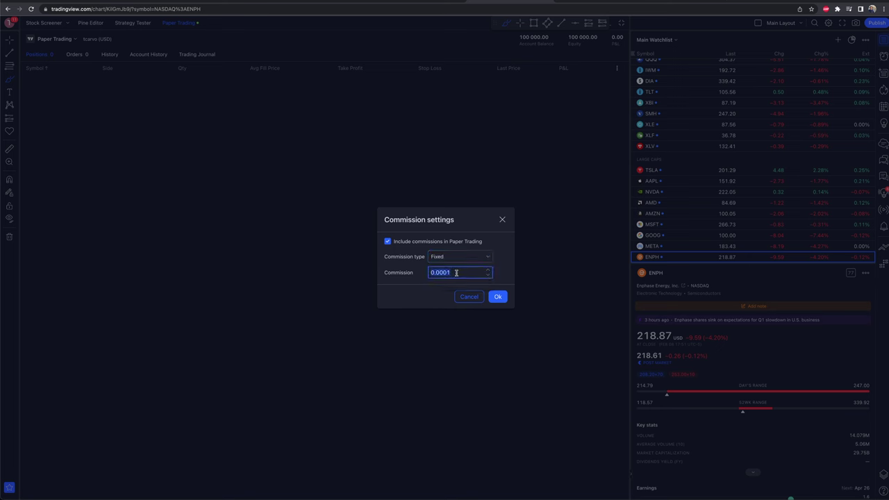
pyautogui.press('Right')
pyautogui.press('BackSpace')
pyautogui.press('BackSpace')
pyautogui.press('BackSpace')
pyautogui.press('BackSpace')
pyautogui.press('BackSpace')
pyautogui.press('BackSpace')
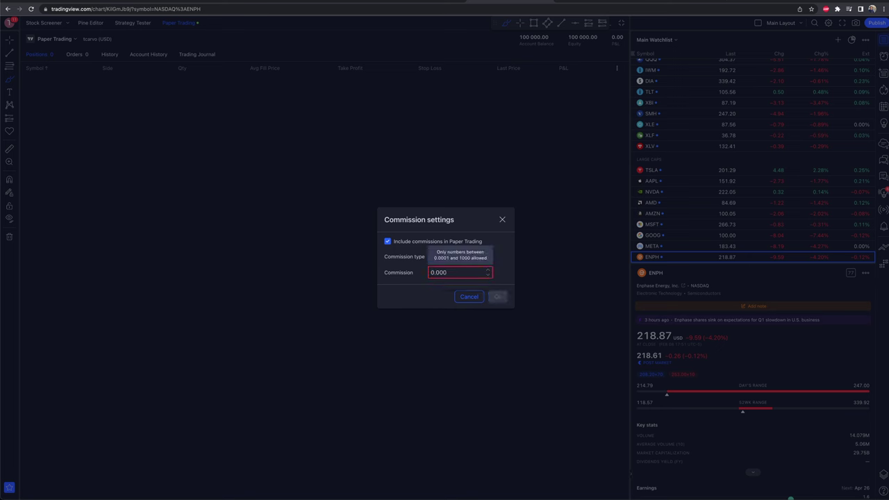
pyautogui.write('1')
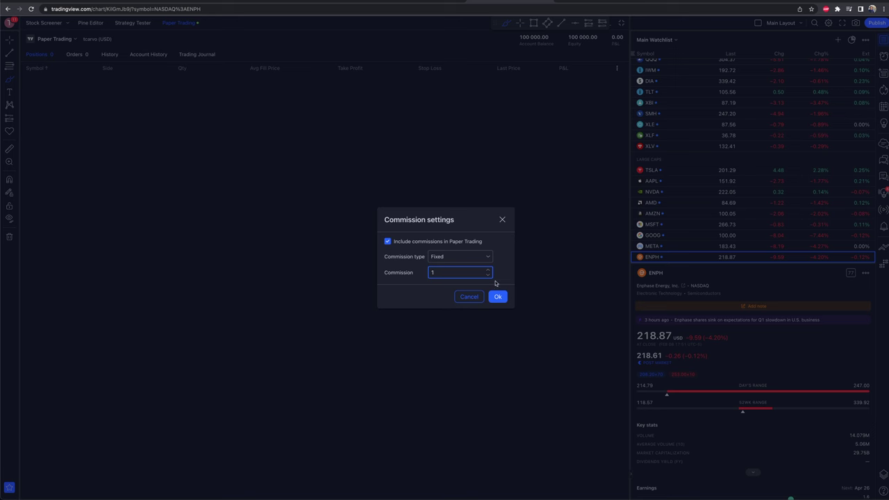
pyautogui.press('Tab')
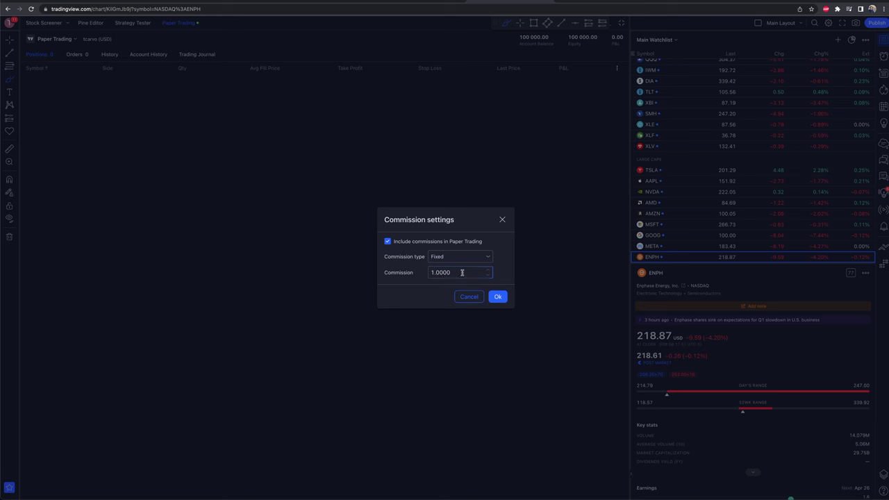
pyautogui.click(497, 297)
# - Review the Paper Trading account's trading settings, including the sound choices for executions, and accept them
pyautogui.click(59, 39)
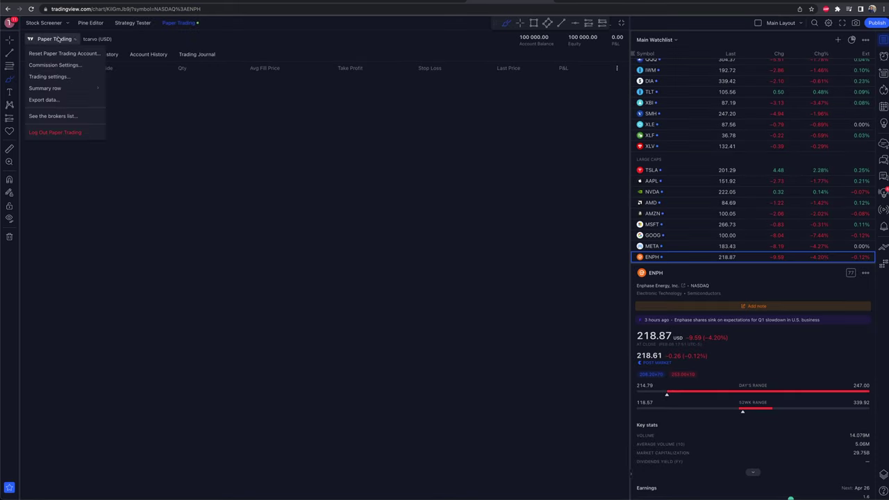
pyautogui.click(64, 77)
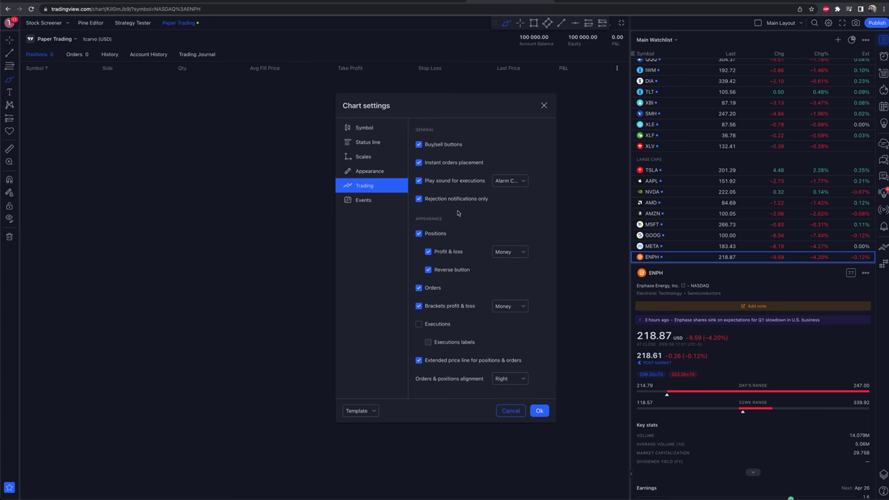
pyautogui.click(523, 182)
pyautogui.click(523, 181)
pyautogui.click(539, 411)
# - Review the summary row options available for the Paper Trading account
pyautogui.click(64, 39)
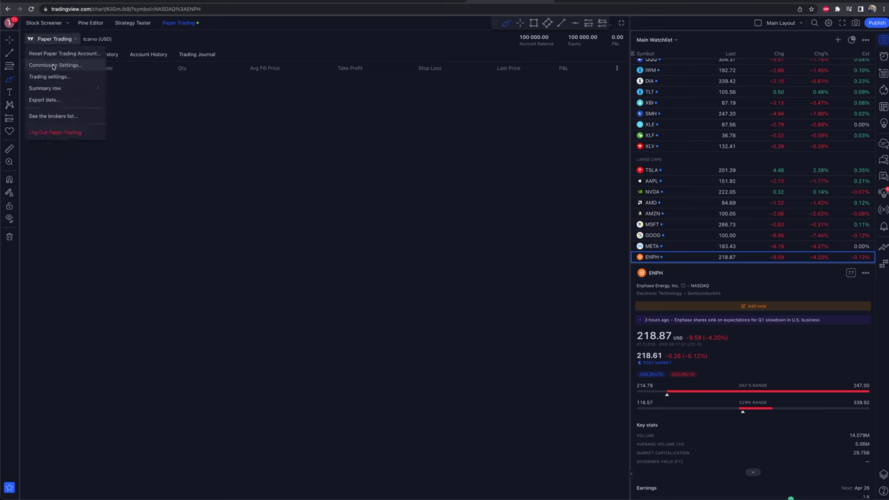
pyautogui.moveTo(54, 89)
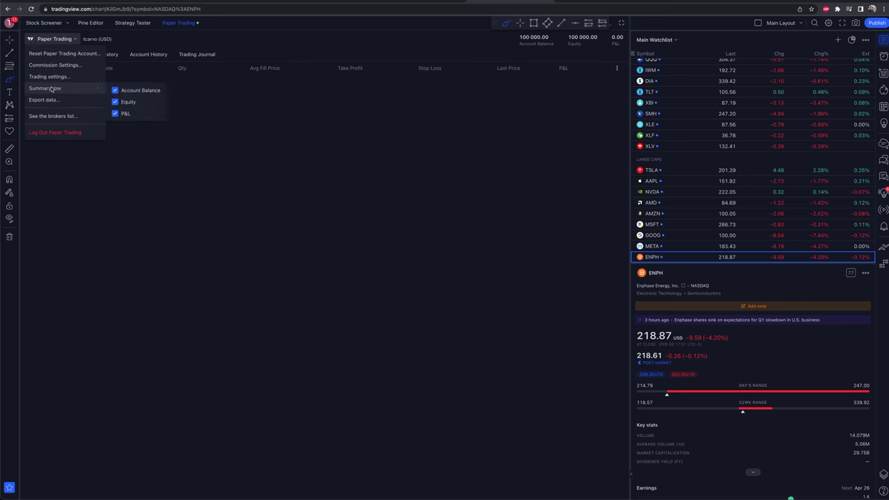
pyautogui.click(226, 100)
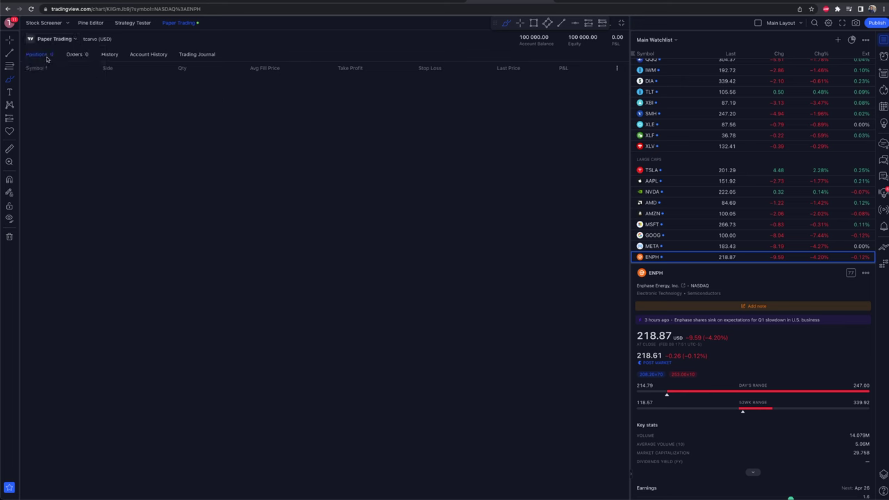
# - Review the Paper Trading account's order history, account history, trading journal and positions, plus the available account options
pyautogui.click(107, 54)
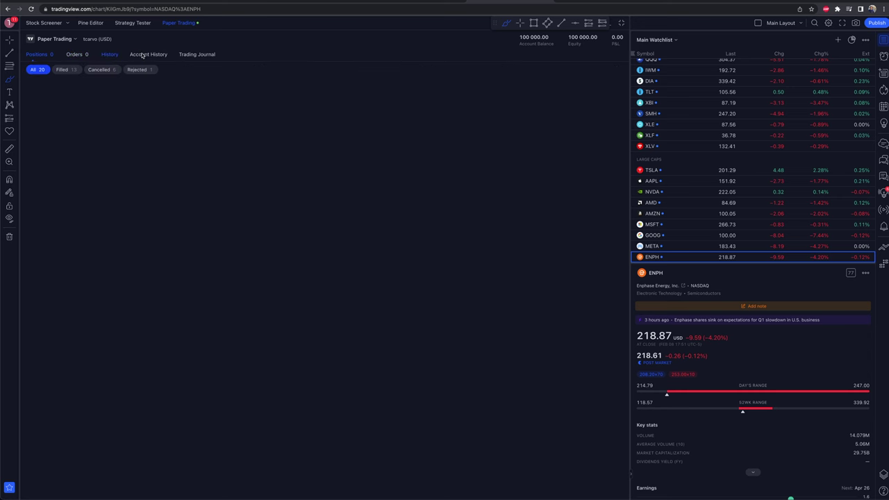
pyautogui.click(148, 54)
pyautogui.click(196, 54)
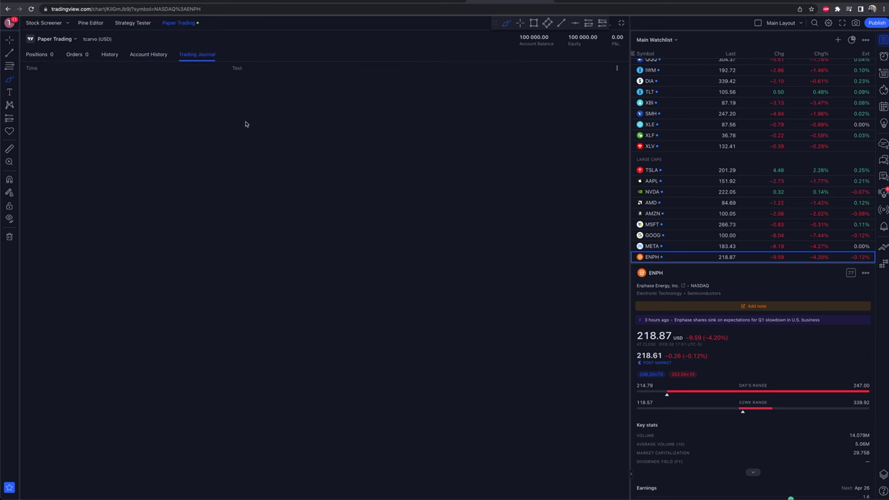
pyautogui.click(617, 68)
pyautogui.click(614, 70)
pyautogui.click(45, 58)
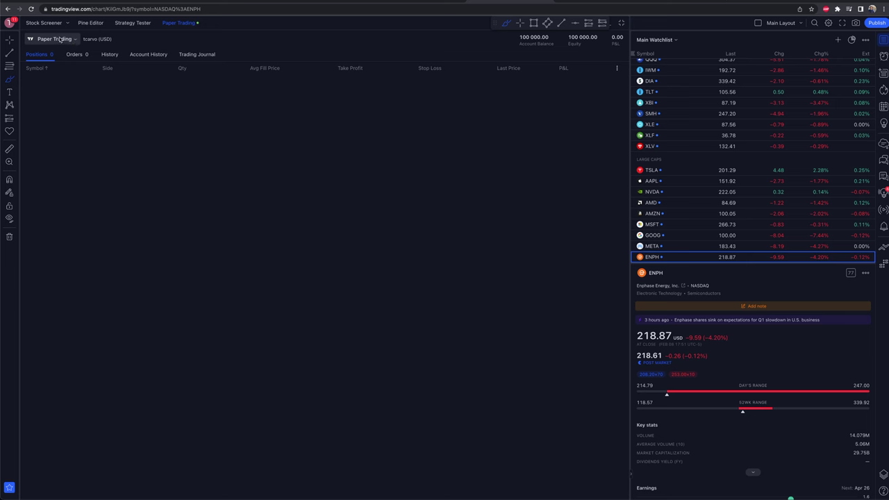
pyautogui.click(60, 40)
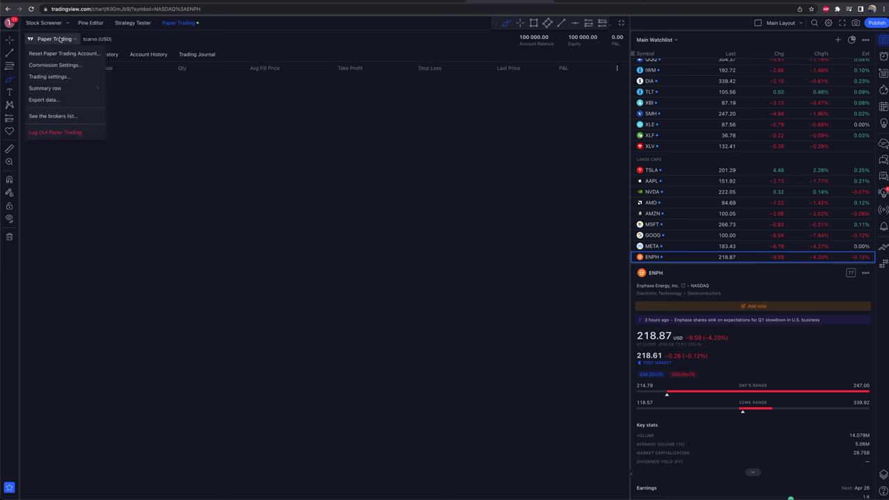
pyautogui.click(253, 110)
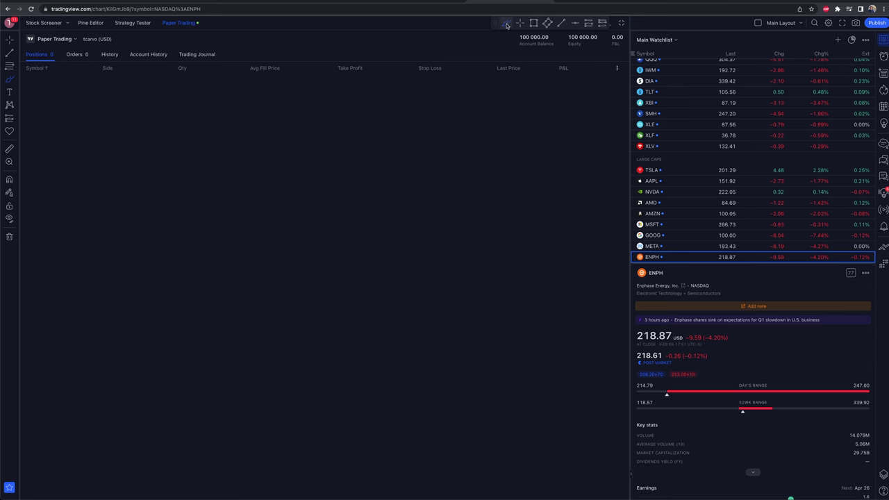
# - Move the favourite drawing tools aside and collapse the trading panel to show the ENPH daily chart
pyautogui.moveTo(494, 23); pyautogui.dragTo(351, 23)
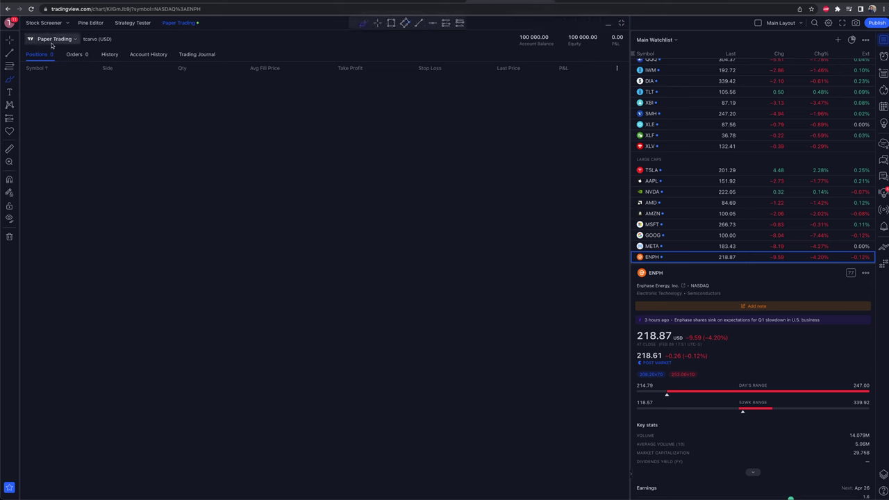
pyautogui.click(608, 26)
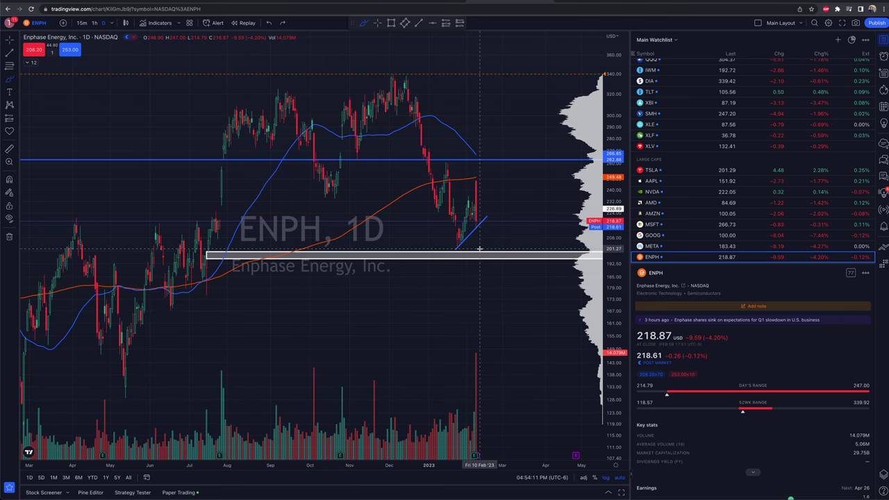
pyautogui.scroll(2, 470, 275)
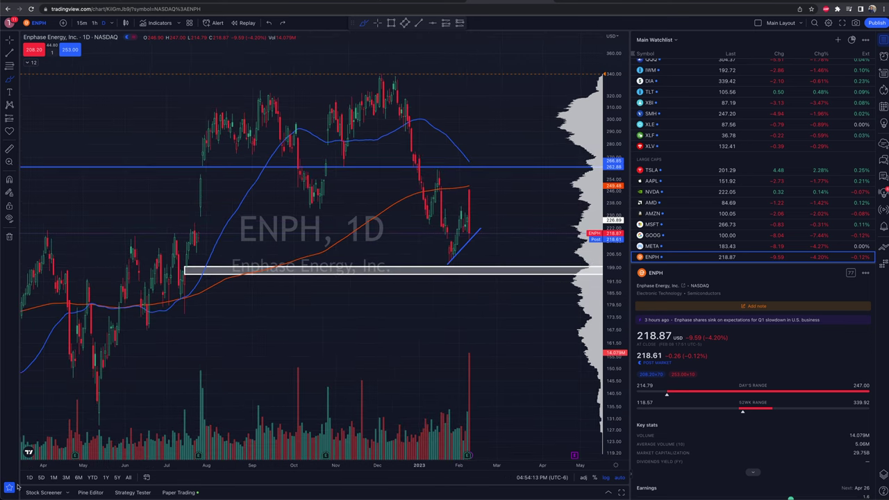
# - Show the five-day range of the ENPH chart and open the depth of market ladder beside it
pyautogui.click(41, 477)
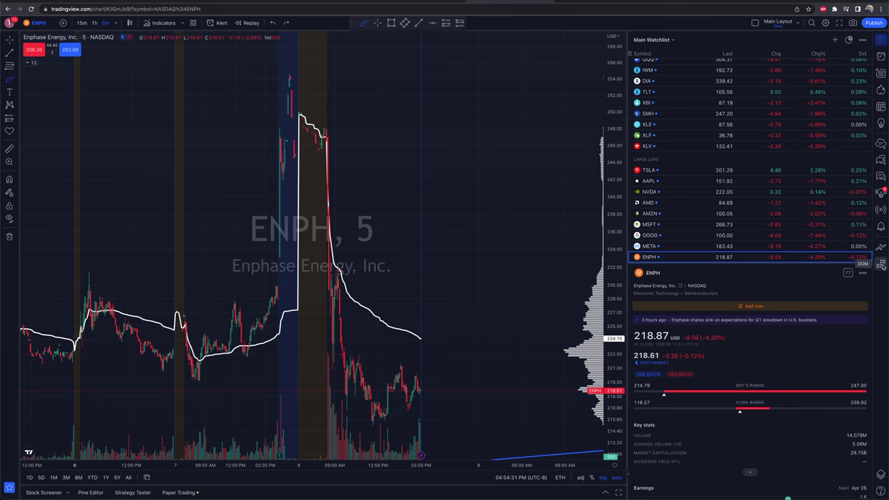
pyautogui.click(881, 265)
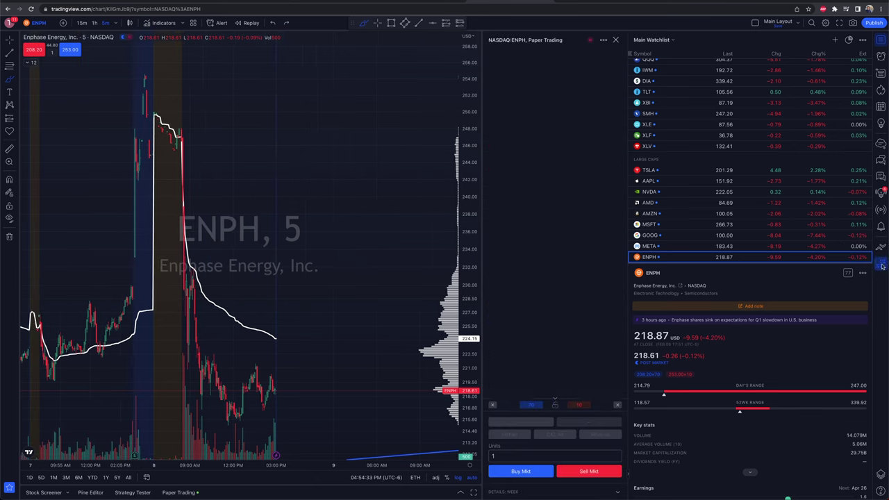
pyautogui.scroll(10, 510, 190)
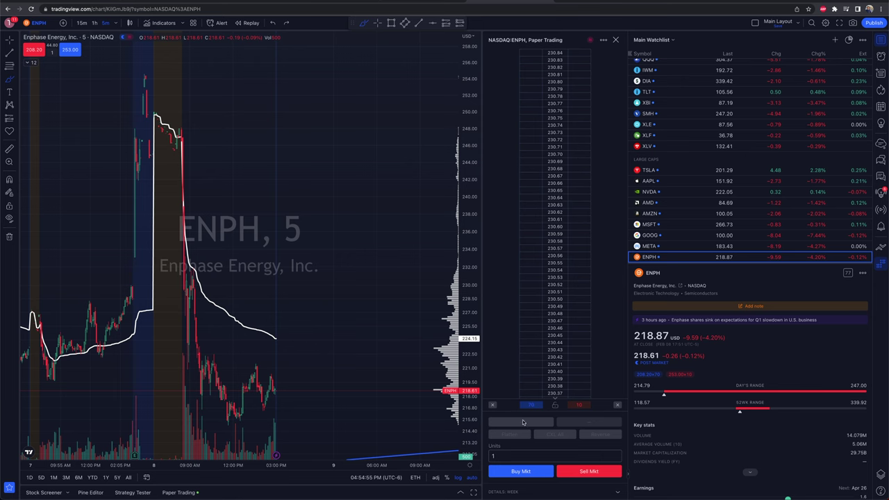
# - Expand the order details in the depth of market and set Time in Force to DAY
pyautogui.click(504, 455)
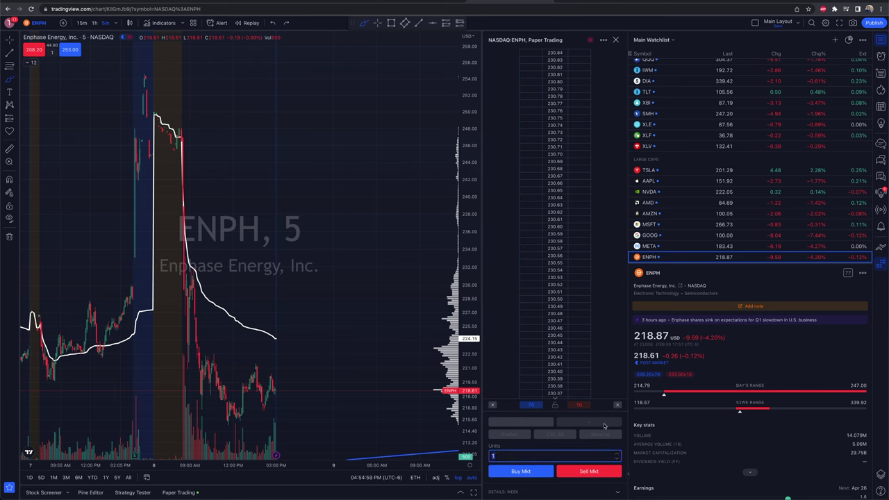
pyautogui.click(598, 413)
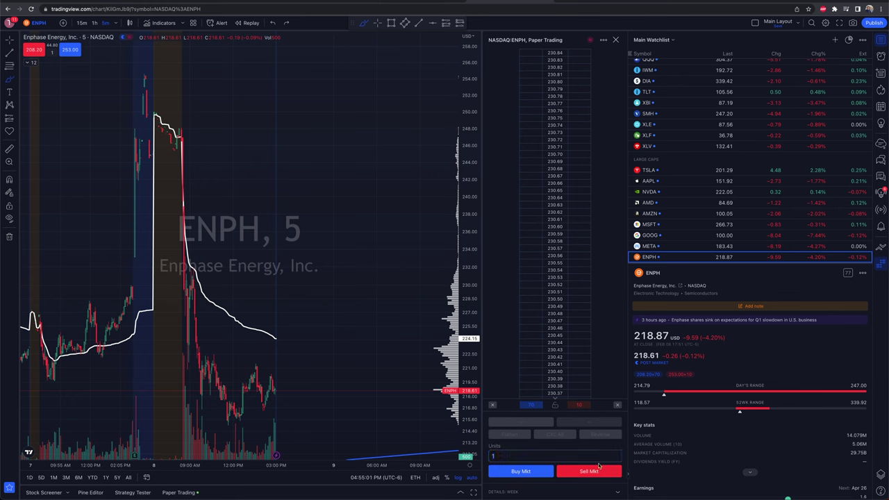
pyautogui.click(512, 491)
pyautogui.click(519, 488)
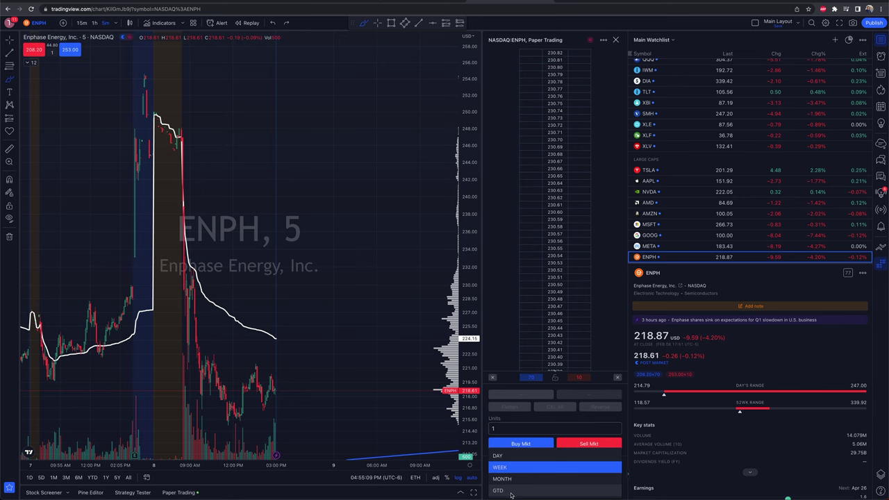
pyautogui.click(498, 456)
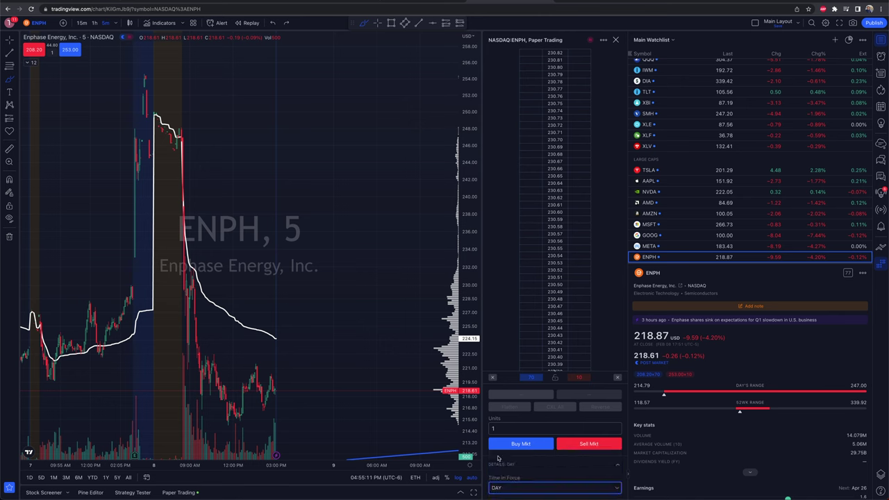
# - Try GTD as the order's Time in Force, and return it to WEEK
pyautogui.click(509, 489)
pyautogui.click(506, 491)
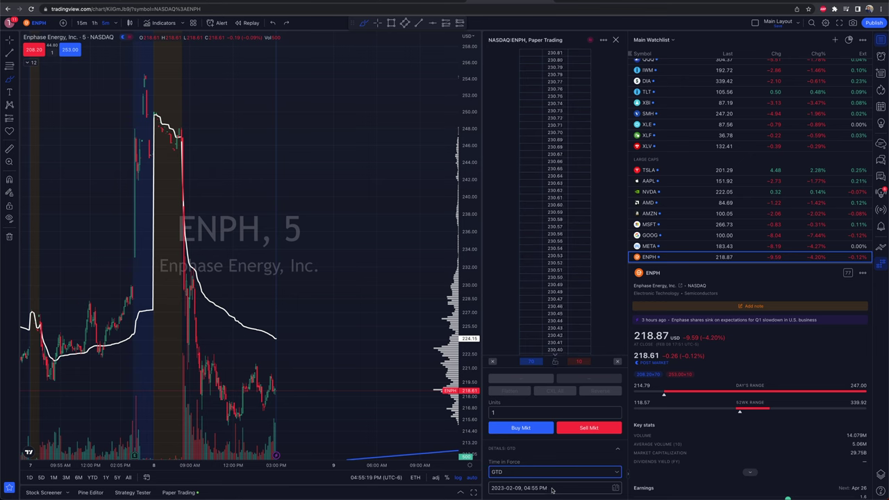
pyautogui.click(531, 472)
pyautogui.click(513, 470)
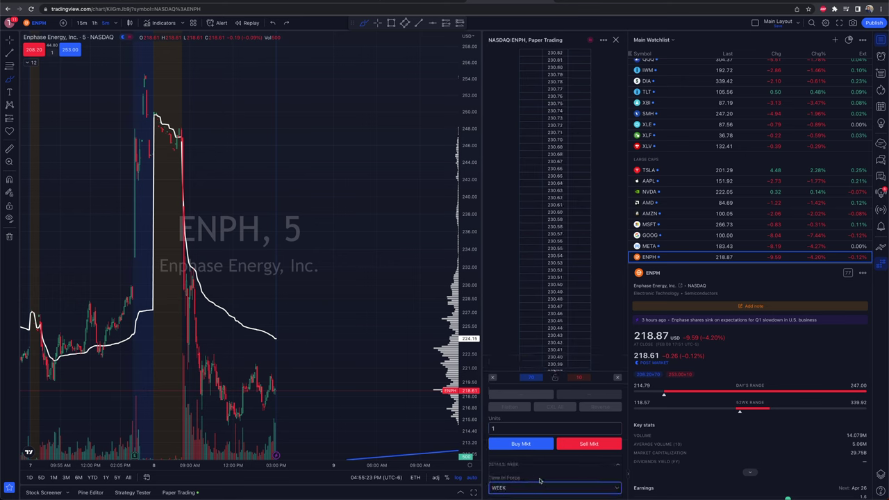
# - Show the one-year range of the ENPH chart and set the order's Time in Force to MONTH
pyautogui.click(106, 477)
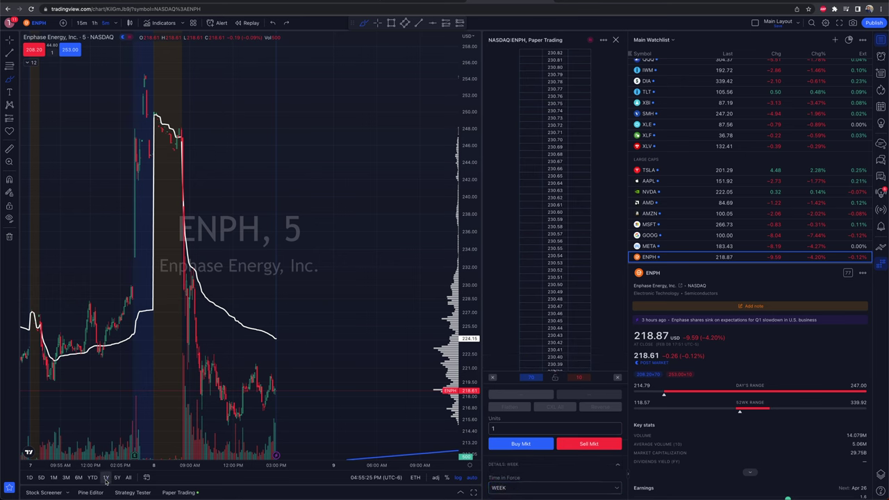
pyautogui.hscroll(3, 327, 334)
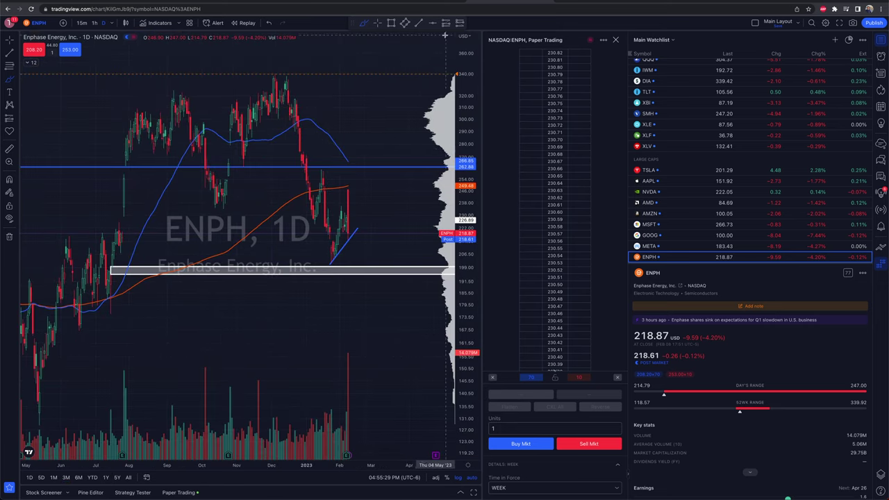
pyautogui.moveTo(354, 262); pyautogui.dragTo(351, 263)
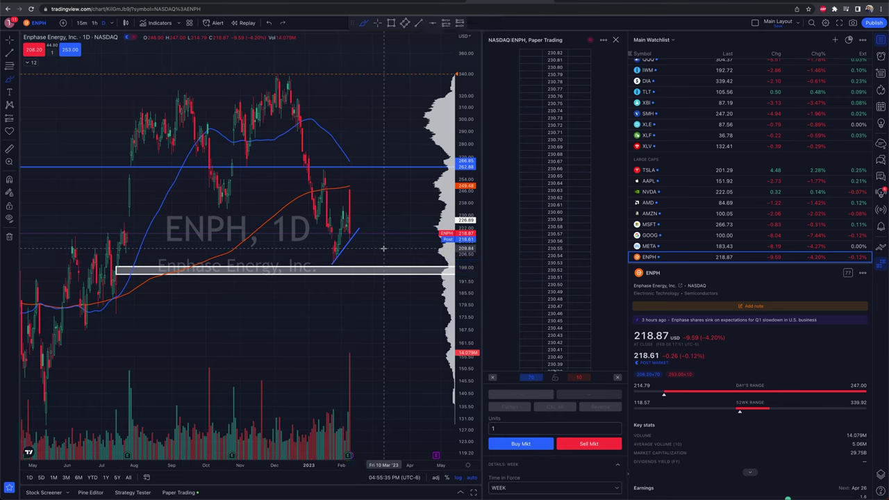
pyautogui.click(499, 490)
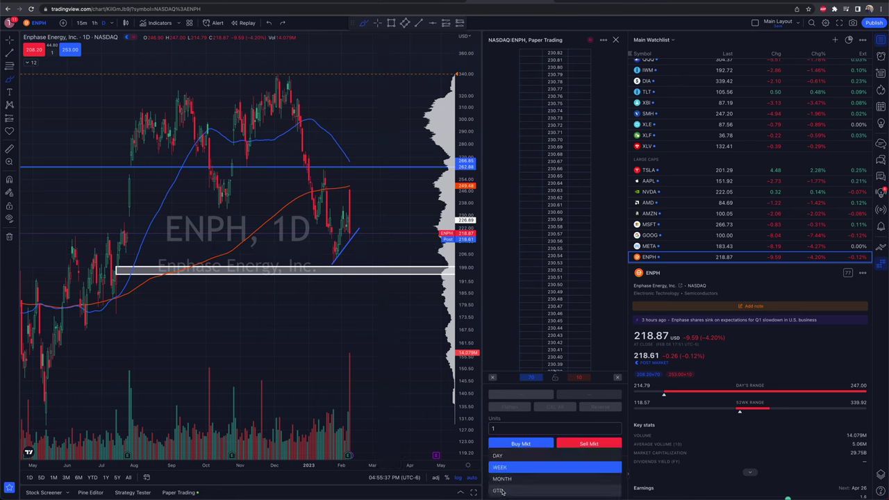
pyautogui.click(505, 482)
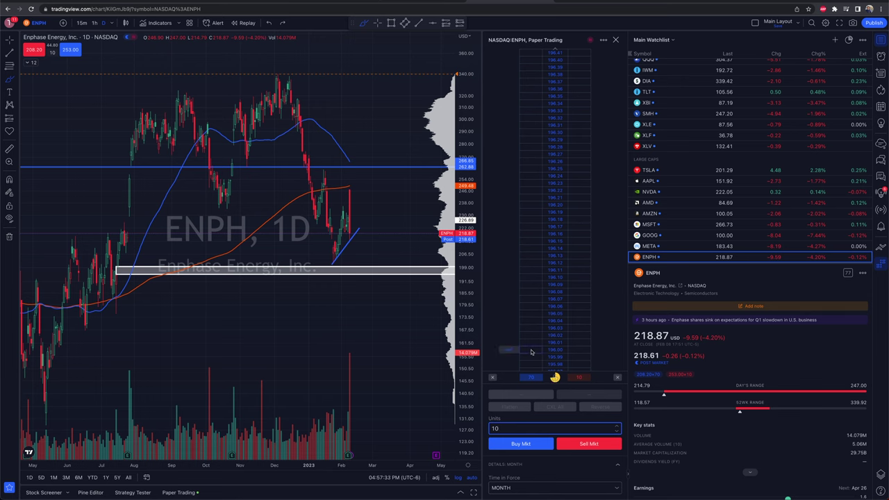
# - Place a buy limit order for 10 units of ENPH from the price ladder and move it to about 196, inside the white support zone
pyautogui.scroll(10, 531, 352)
pyautogui.click(531, 352)
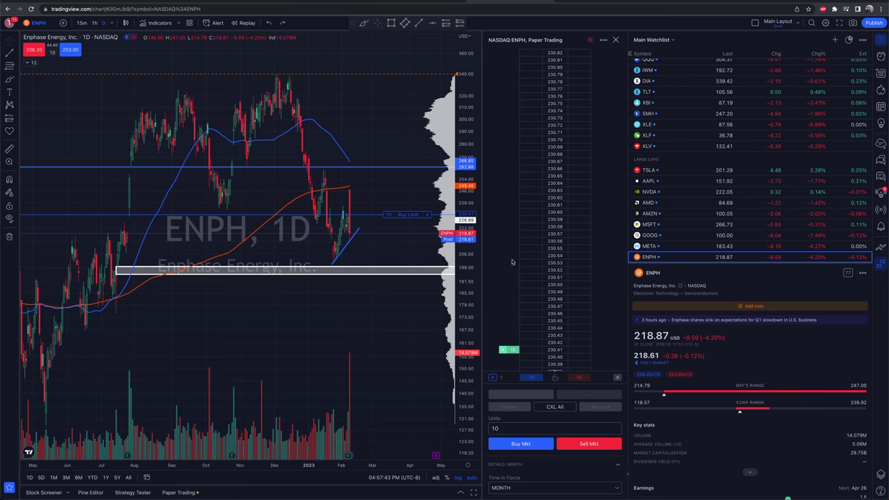
pyautogui.moveTo(404, 217)
pyautogui.moveTo(404, 217); pyautogui.dragTo(403, 275)
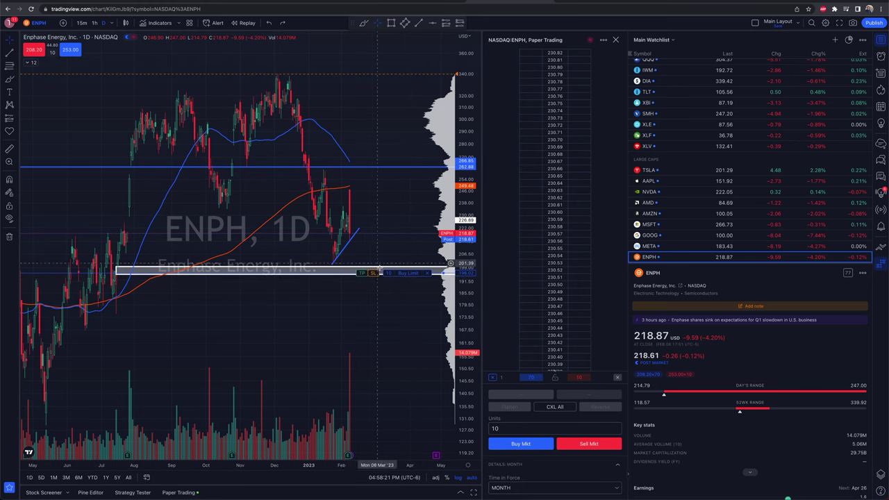
# - Add a stop loss at about 174.60 to the ENPH buy limit order, below the white support zone
pyautogui.click(336, 260)
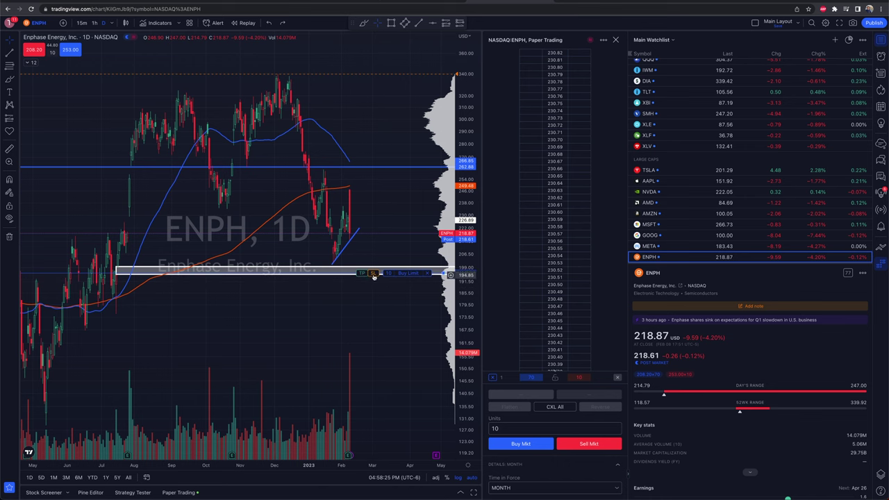
pyautogui.scroll(-3, 366, 292)
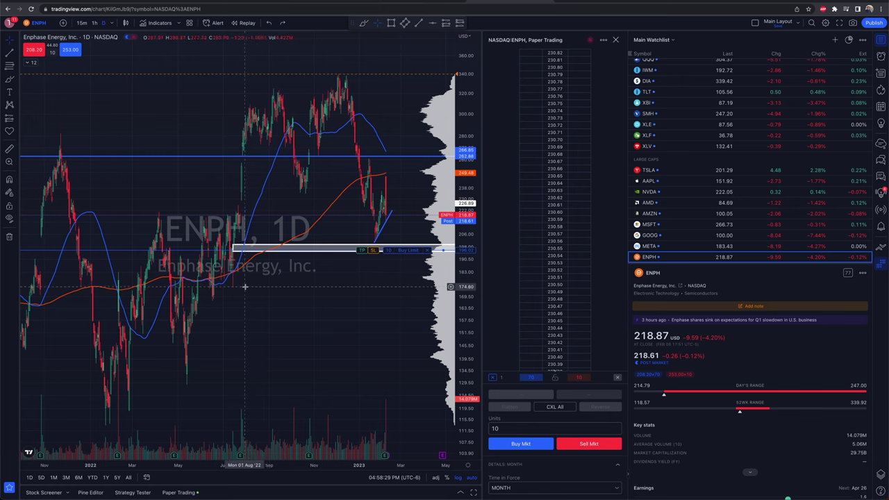
pyautogui.moveTo(374, 250); pyautogui.dragTo(375, 289)
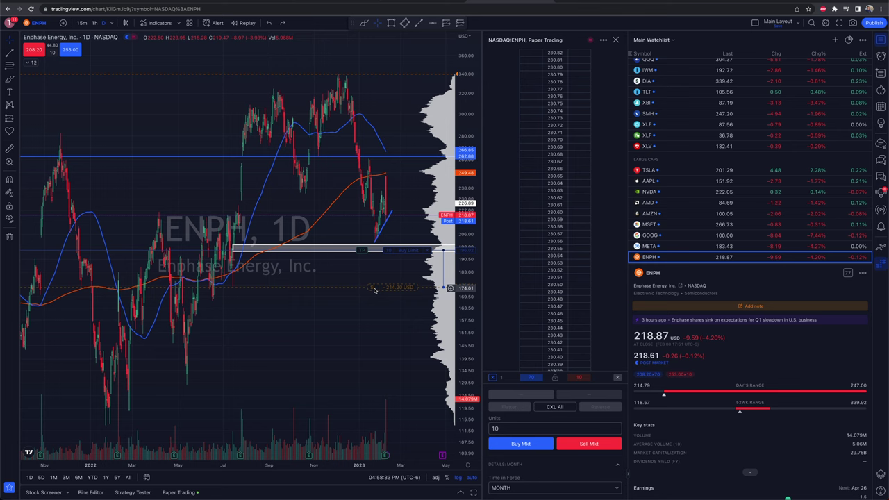
# - Add a take profit at about 261.83 to the ENPH buy limit order, just under the blue resistance line, and close the depth of market
pyautogui.hscroll(2, 382, 302)
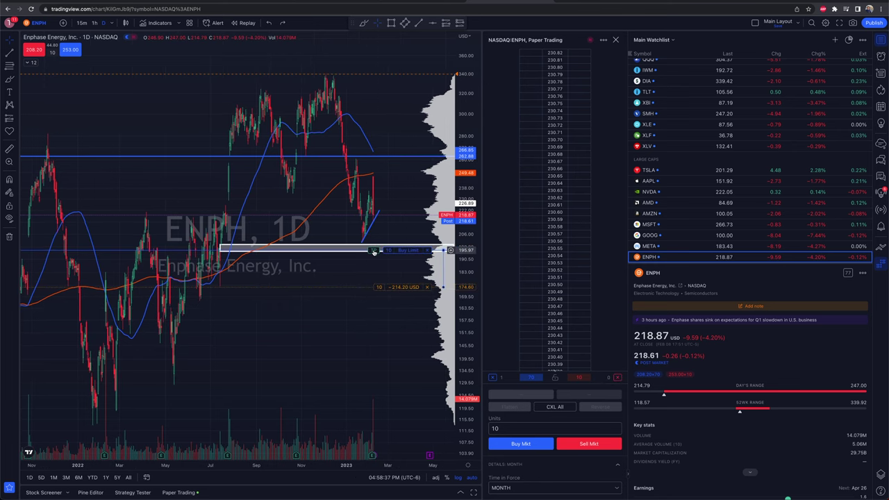
pyautogui.hscroll(5, 372, 208)
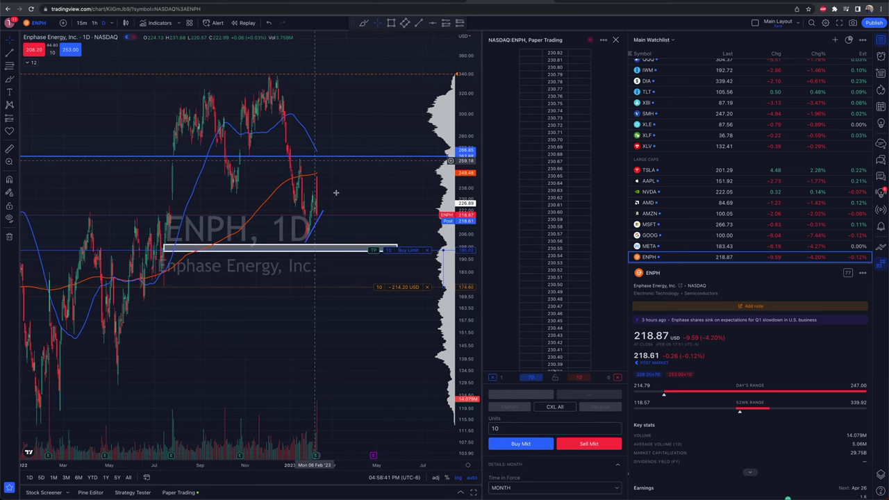
pyautogui.moveTo(373, 250); pyautogui.dragTo(375, 158)
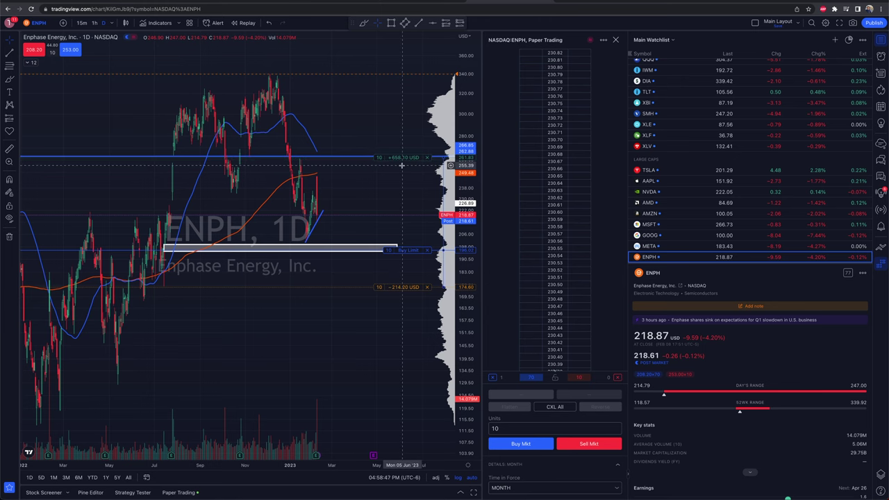
pyautogui.click(615, 39)
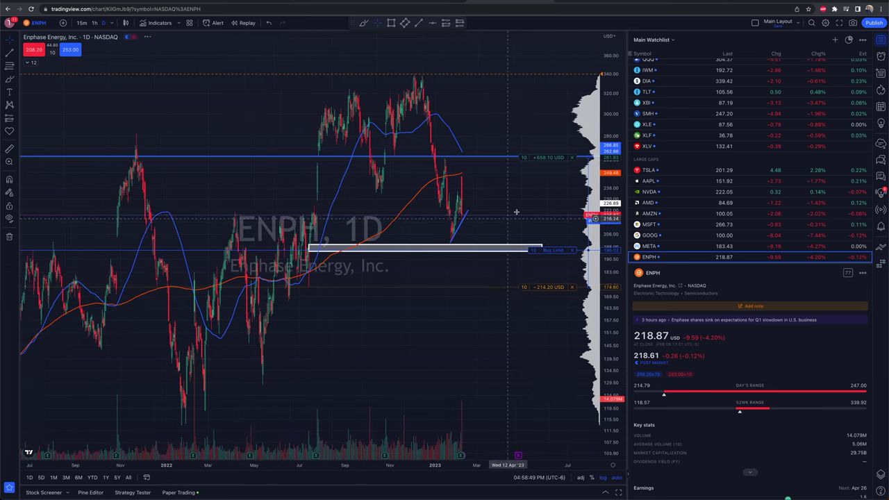
pyautogui.scroll(2, 516, 212)
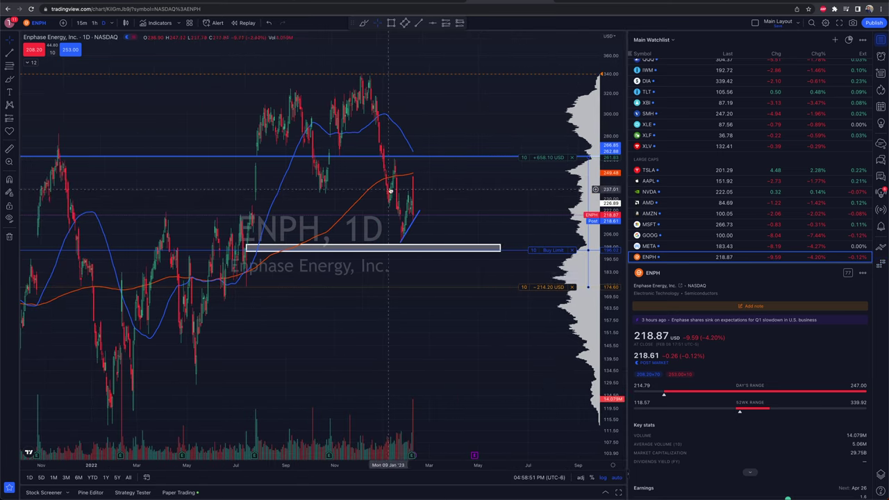
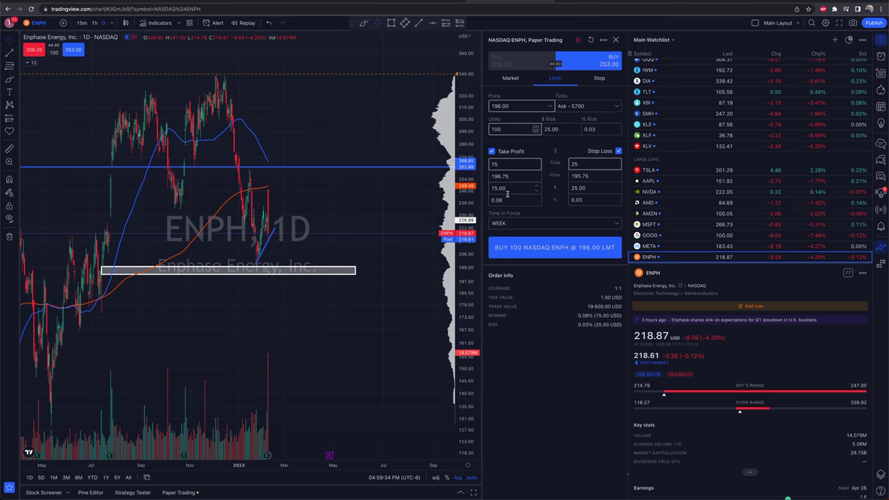
# - Set the stop loss risk of the 100-unit ENPH buy limit order to 30 USD
pyautogui.click(509, 191)
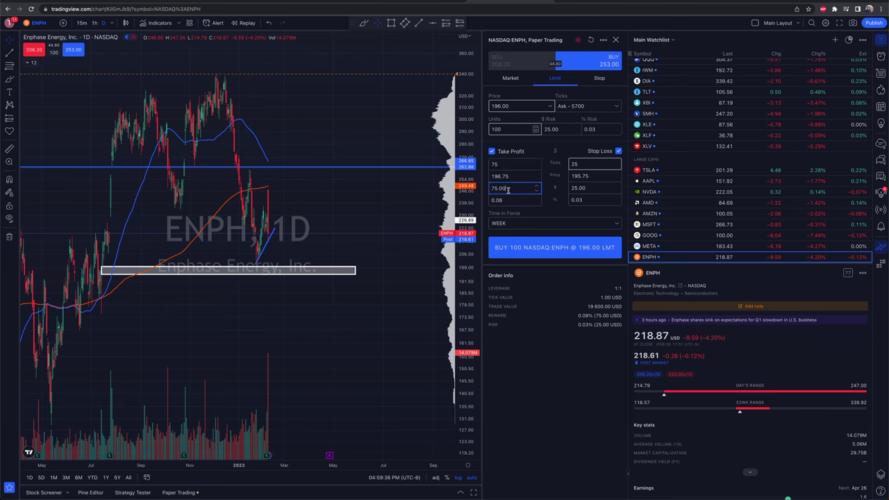
pyautogui.click(595, 190)
pyautogui.write('30')
pyautogui.click(586, 201)
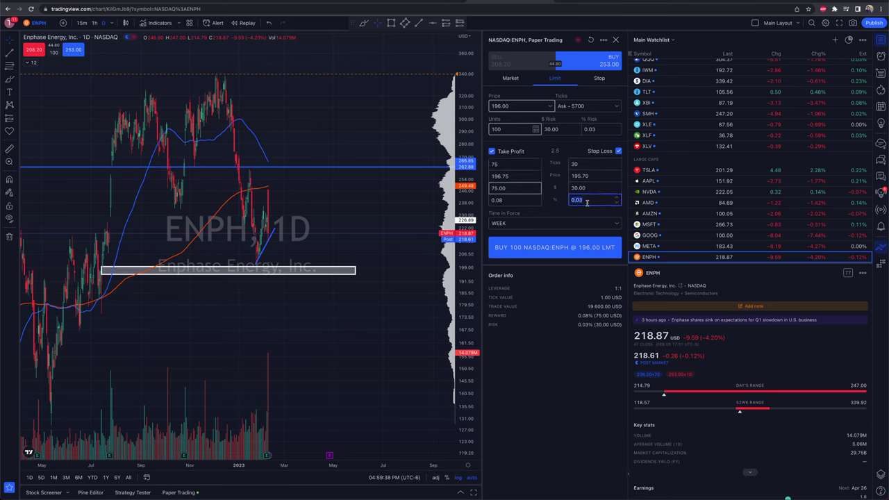
pyautogui.click(586, 176)
pyautogui.click(588, 165)
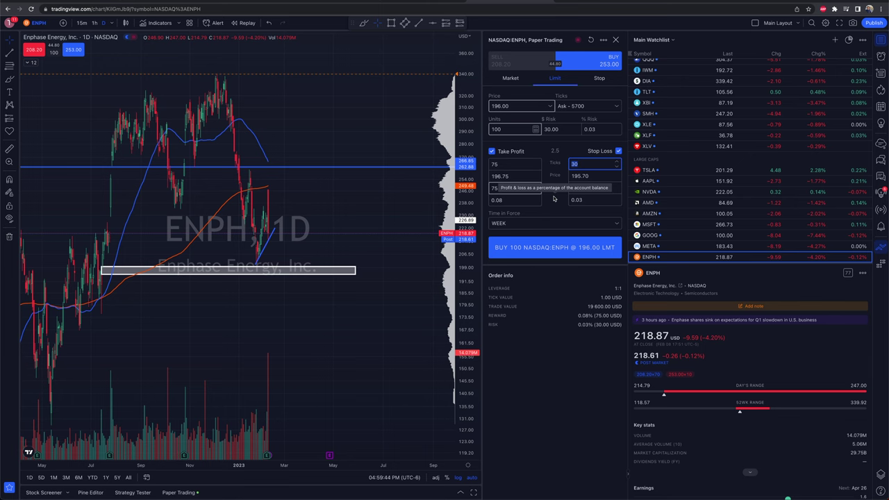
# - Try entering 174.75 as the take profit price and 260 as the stop loss price of the ENPH order
pyautogui.click(514, 176)
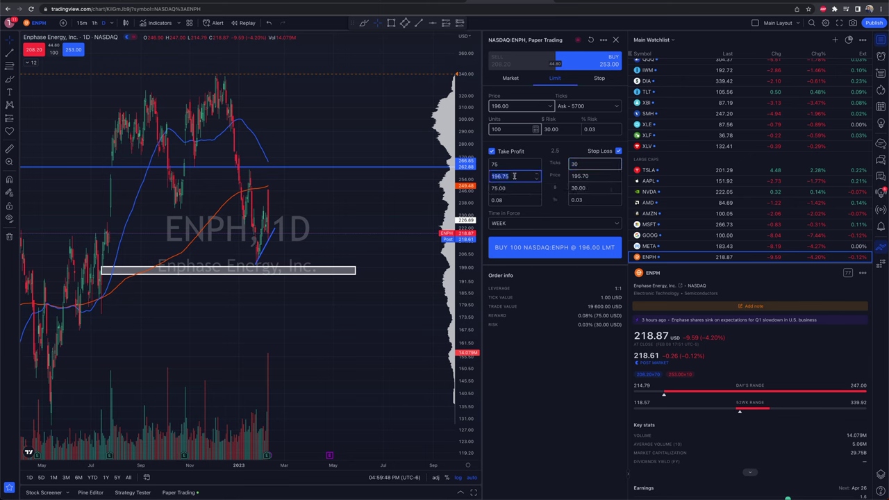
pyautogui.write('175')
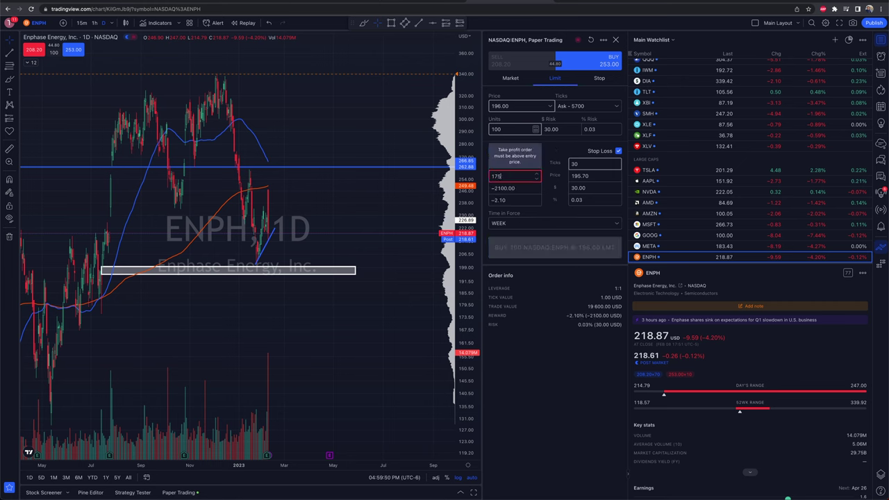
pyautogui.press('BackSpace')
pyautogui.write('4.7')
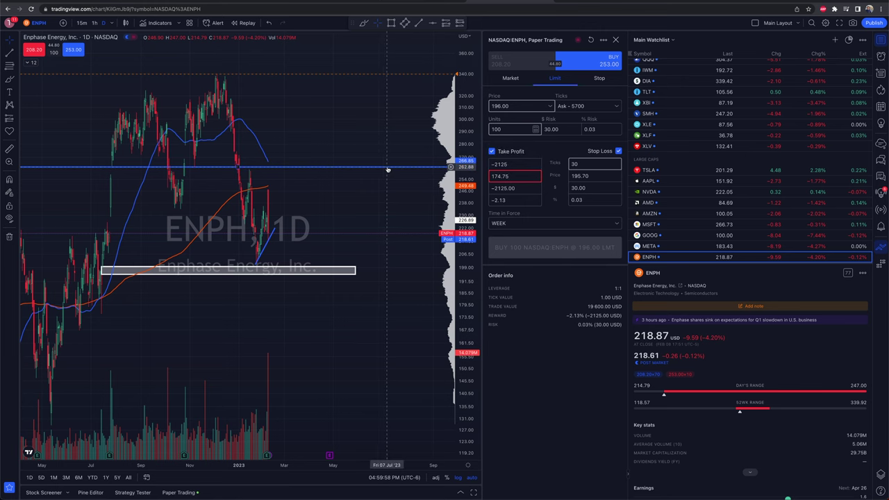
pyautogui.click(594, 175)
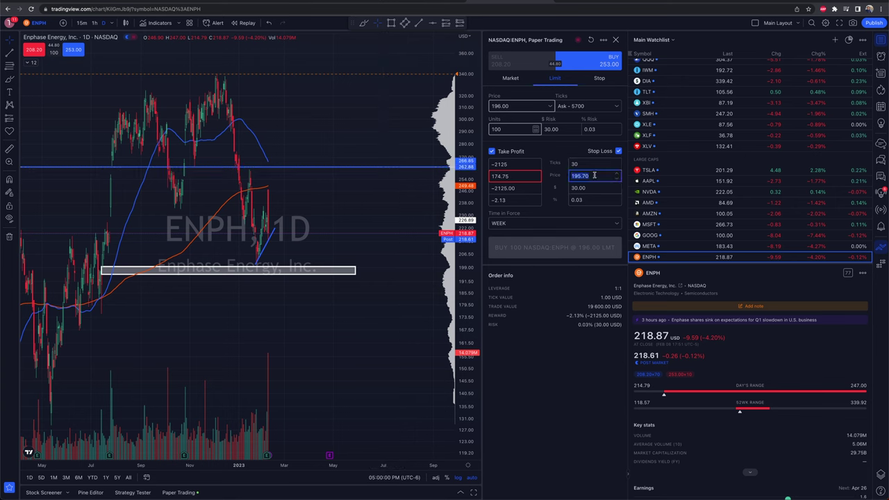
pyautogui.write('26')
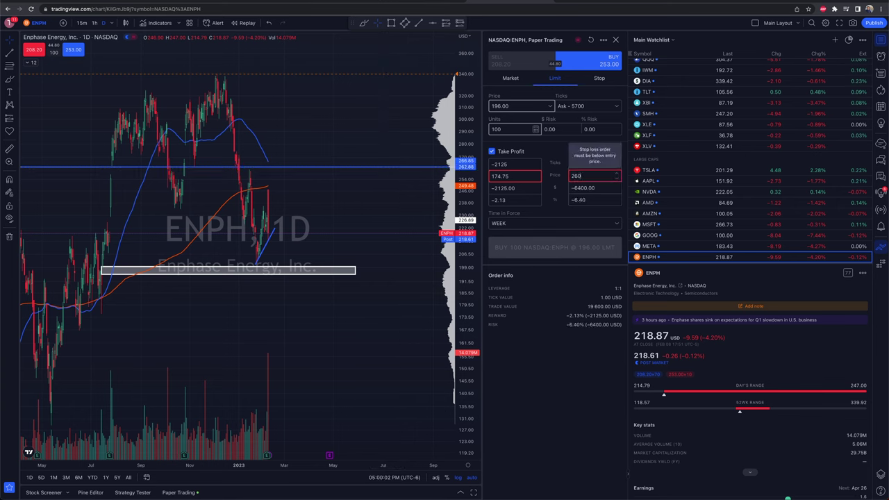
pyautogui.write('00')
pyautogui.click(512, 159)
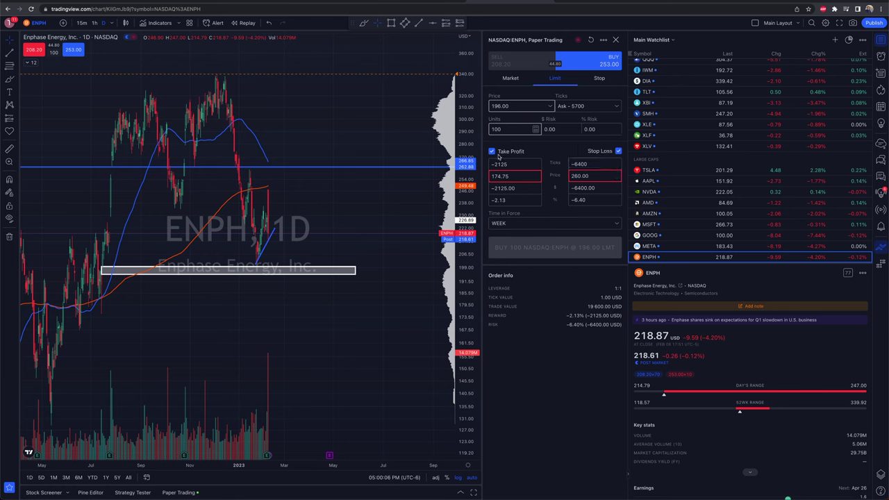
# - Set the ENPH order's take profit price to 260 and its stop loss price to 174.75
pyautogui.click(511, 173)
pyautogui.doubleClick(513, 178)
pyautogui.write('260')
pyautogui.doubleClick(595, 175)
pyautogui.write('1')
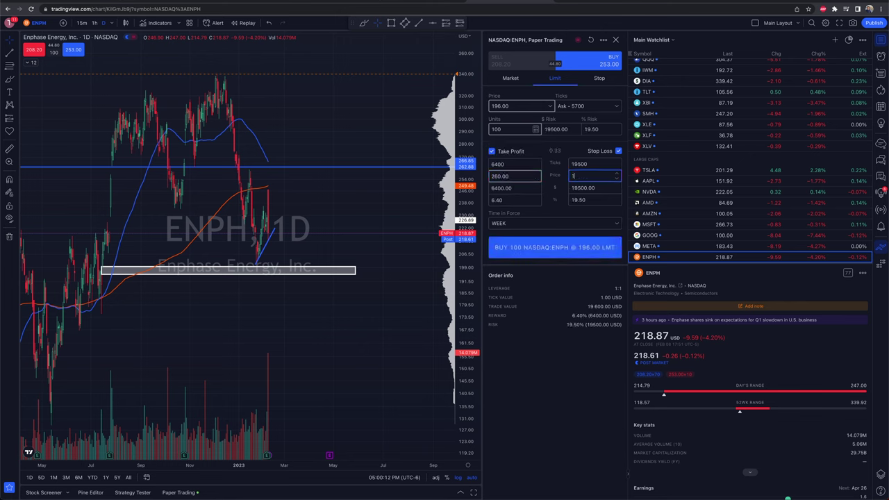
pyautogui.write('74.75')
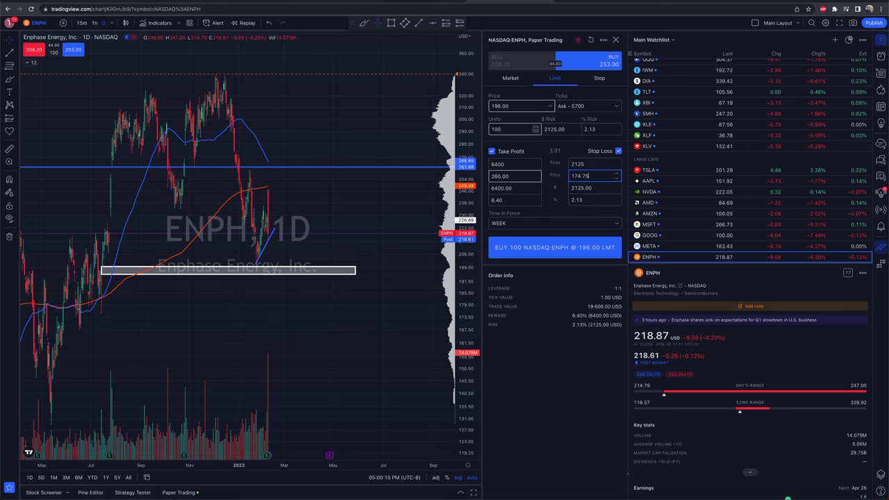
# - Adjust the ENPH order's take profit price to 259.75
pyautogui.click(497, 176)
pyautogui.press('BackSpace')
pyautogui.write('5')
pyautogui.press('Delete')
pyautogui.write('9.')
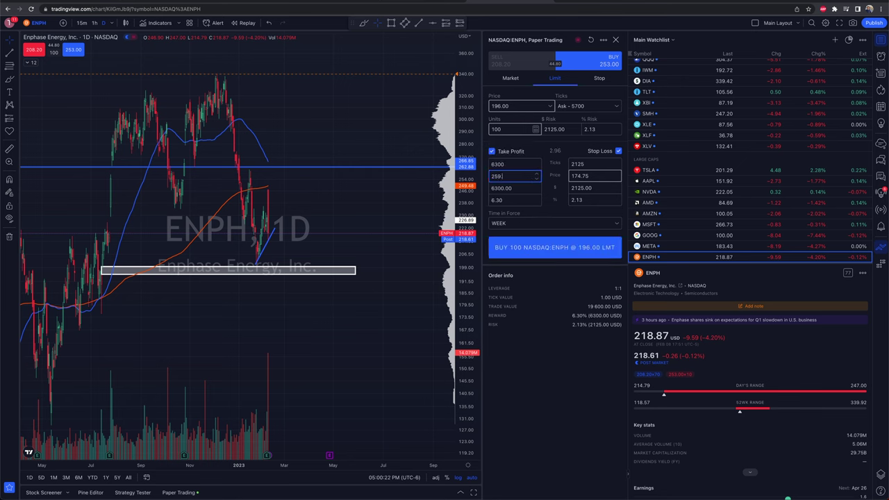
pyautogui.write('75')
# - Set the Time in Force to MONTH and submit the buy limit order for 100 units of ENPH at 196.00
pyautogui.click(523, 223)
pyautogui.click(521, 255)
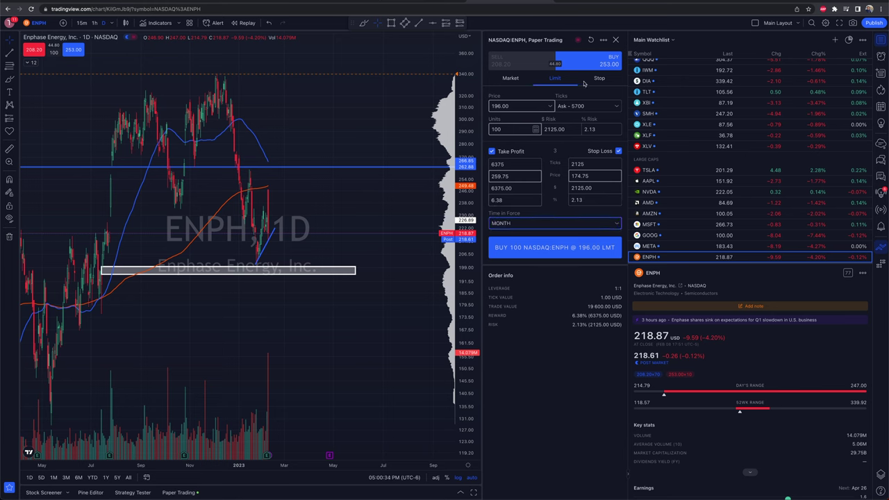
pyautogui.click(534, 251)
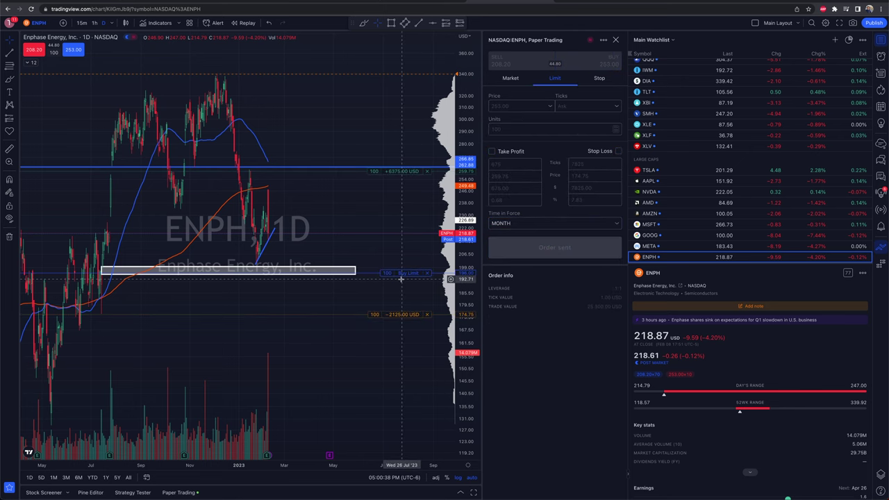
# - Examine the Market and Stop order forms for ENPH
pyautogui.click(511, 78)
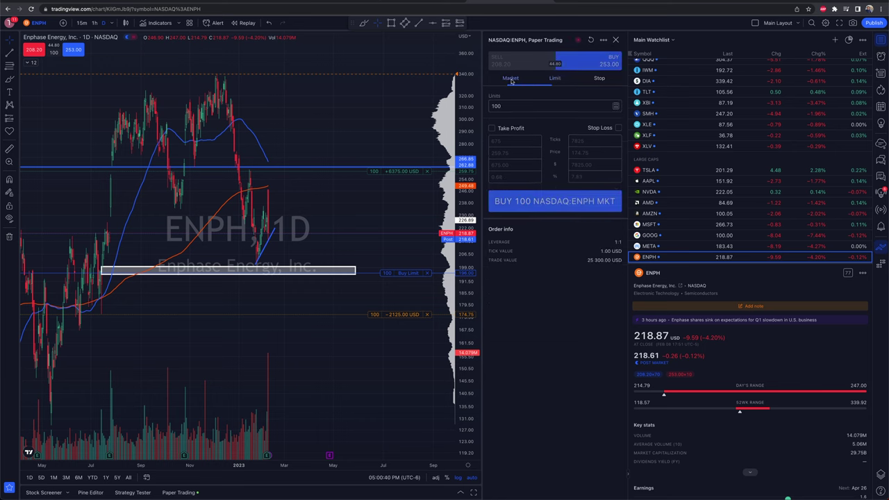
pyautogui.click(600, 79)
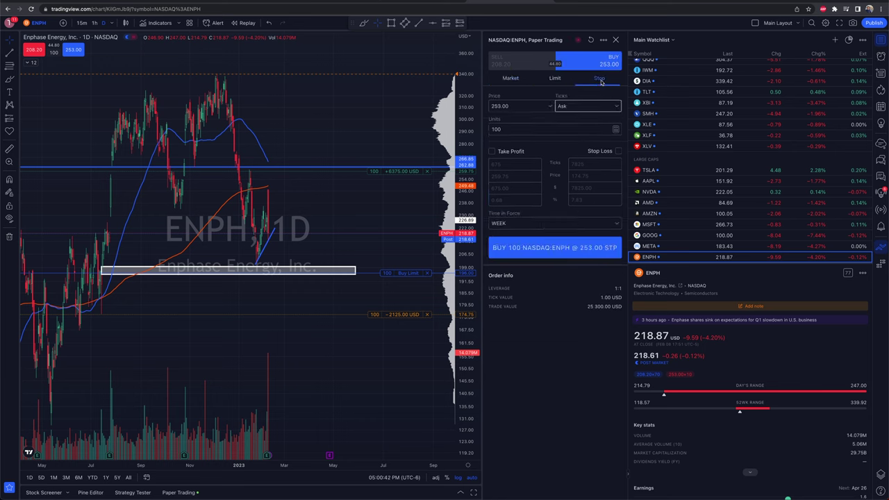
pyautogui.click(516, 81)
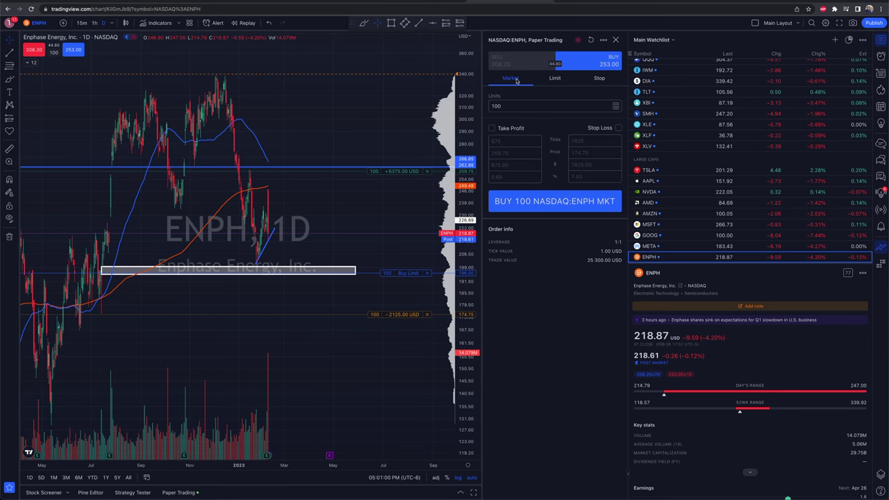
# - Cancel the 100-unit ENPH buy limit order from the chart and close the order form
pyautogui.click(427, 274)
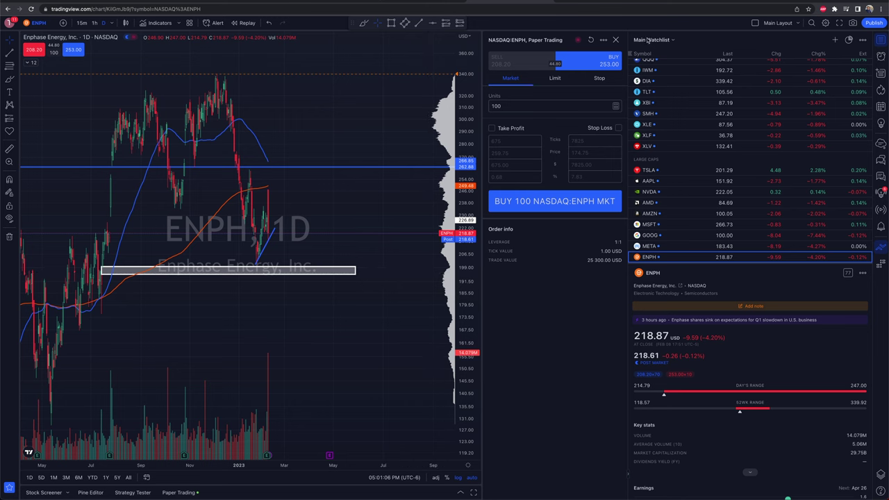
pyautogui.click(615, 40)
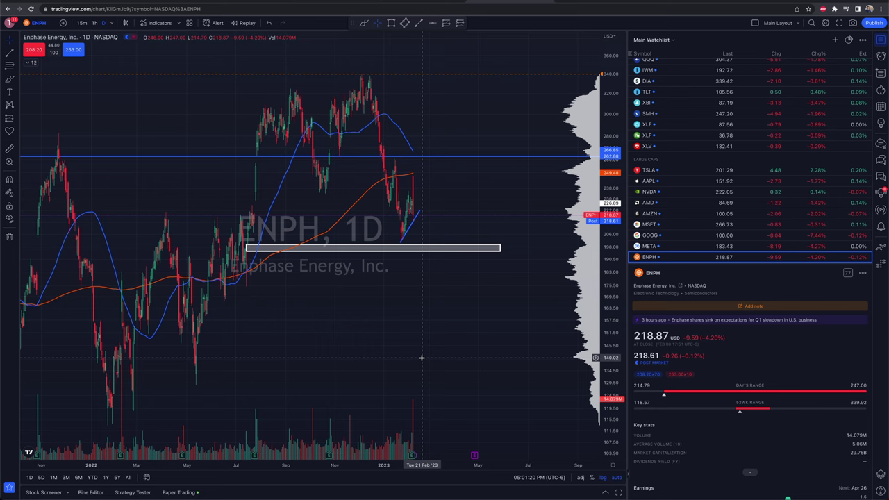
# - Open the MESH2023 chart from the watchlist's Futures Trading section and show its five-day range, focused on the latest candles
pyautogui.scroll(-3, 650, 204)
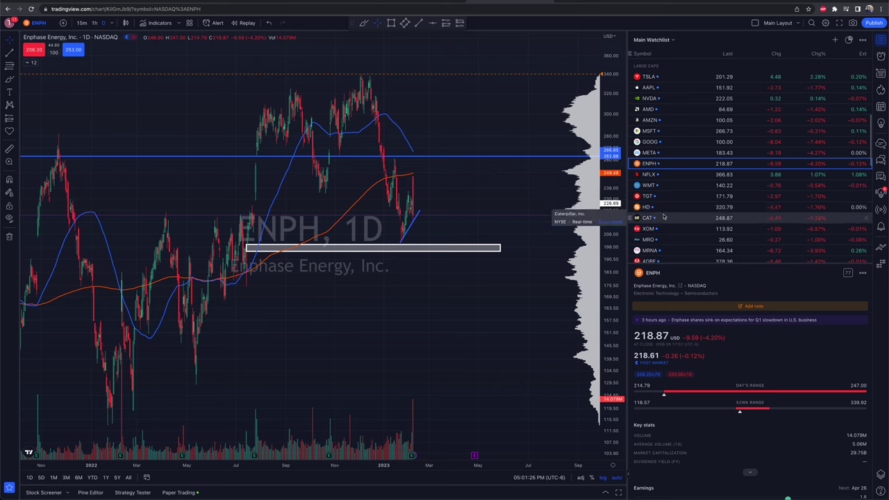
pyautogui.scroll(-10, 670, 208)
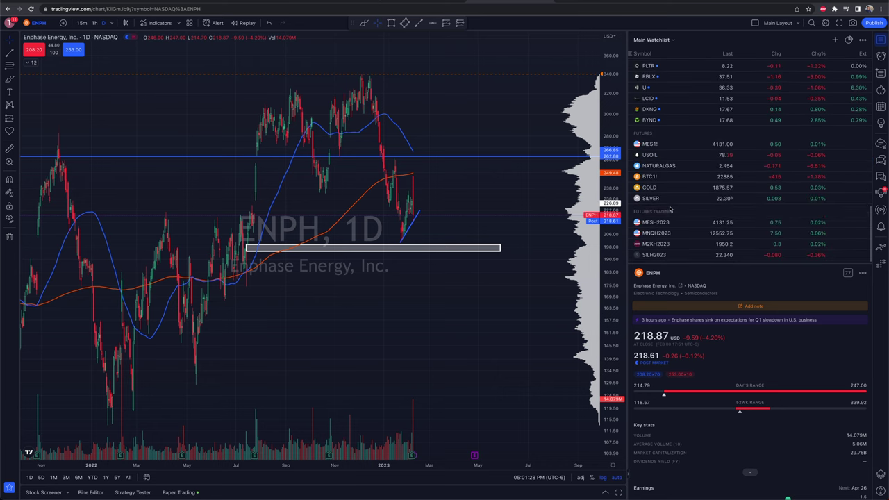
pyautogui.click(672, 223)
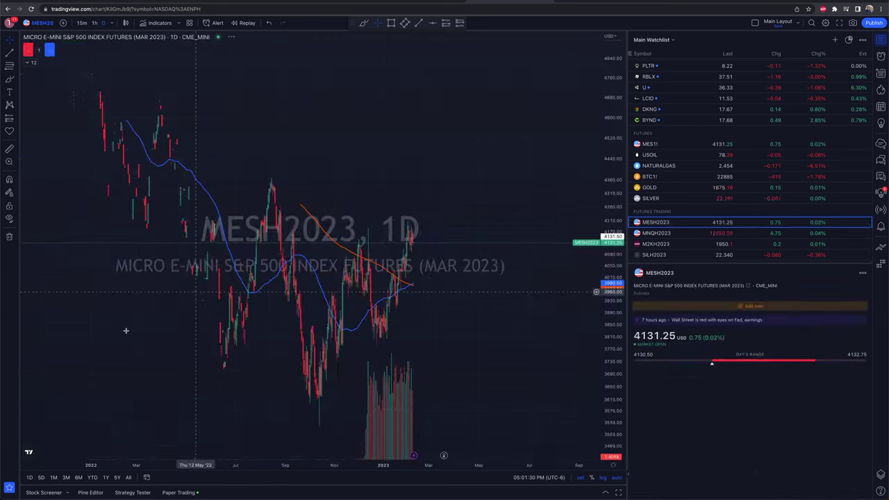
pyautogui.click(41, 477)
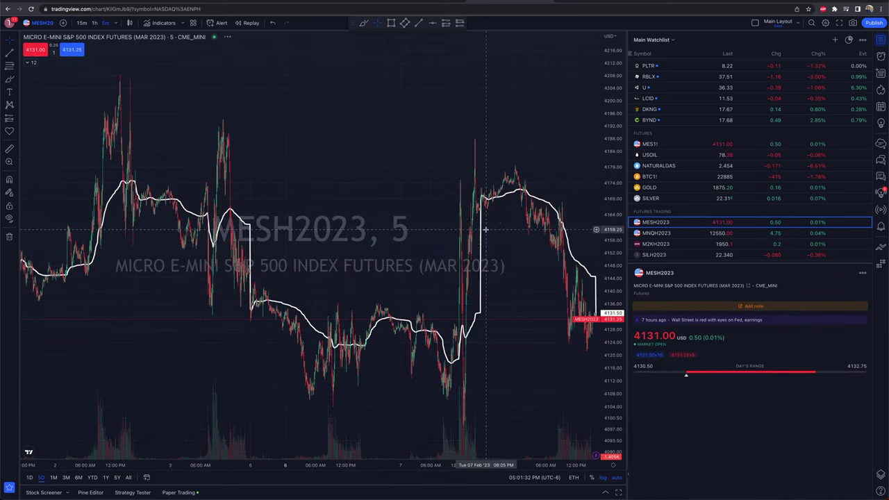
pyautogui.scroll(6, 487, 231)
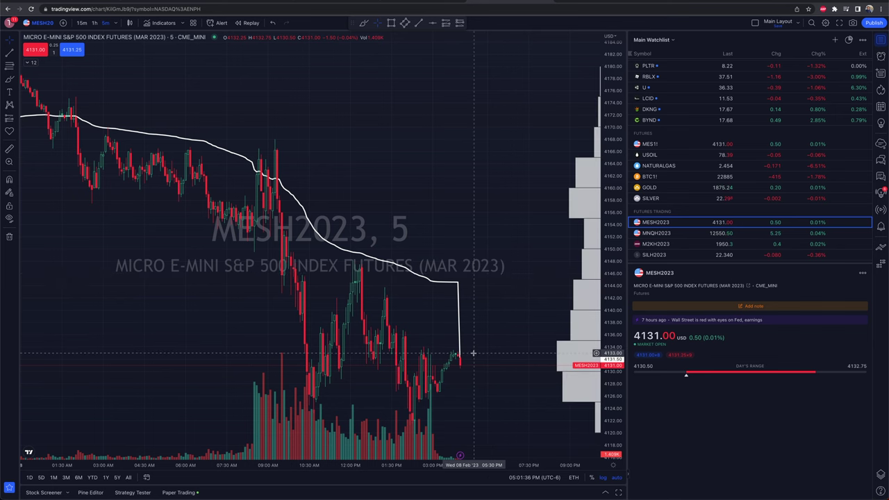
pyautogui.scroll(2, 389, 195)
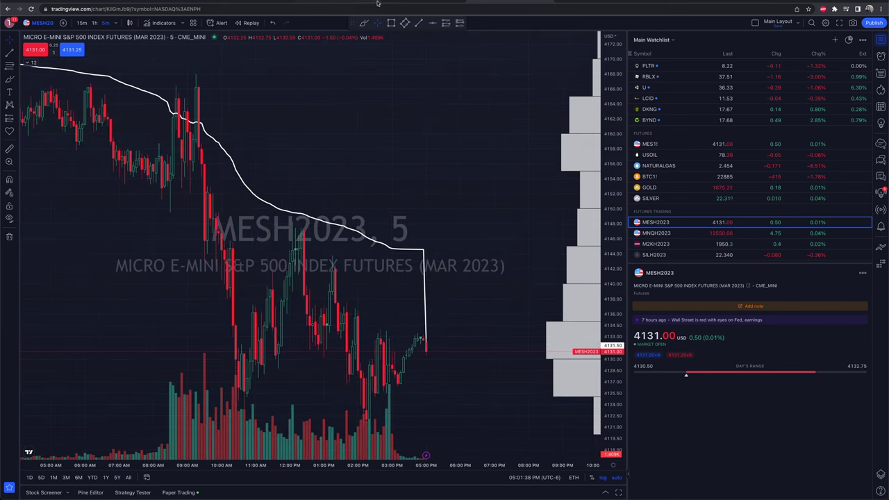
# - Draw a rectangle over the latest MESH2023 highs around 4133 and raise its upper edge slightly
pyautogui.moveTo(373, 333); pyautogui.dragTo(450, 340)
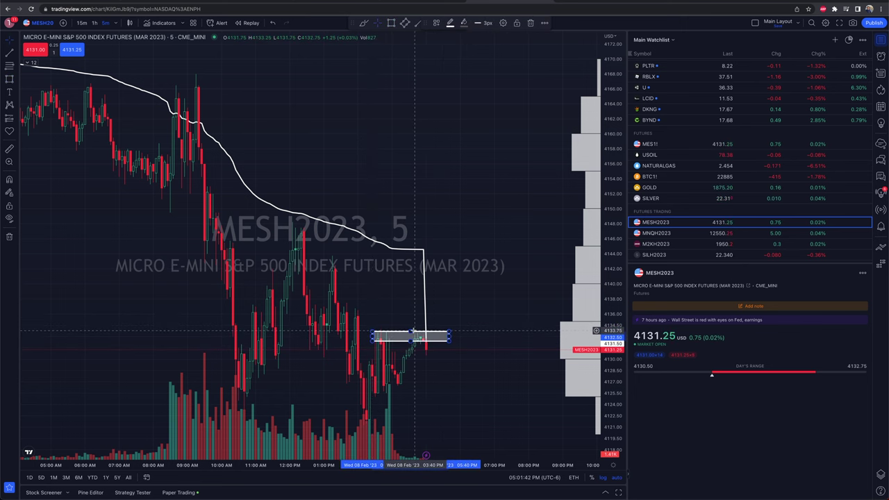
pyautogui.moveTo(410, 332); pyautogui.dragTo(410, 328)
pyautogui.click(440, 367)
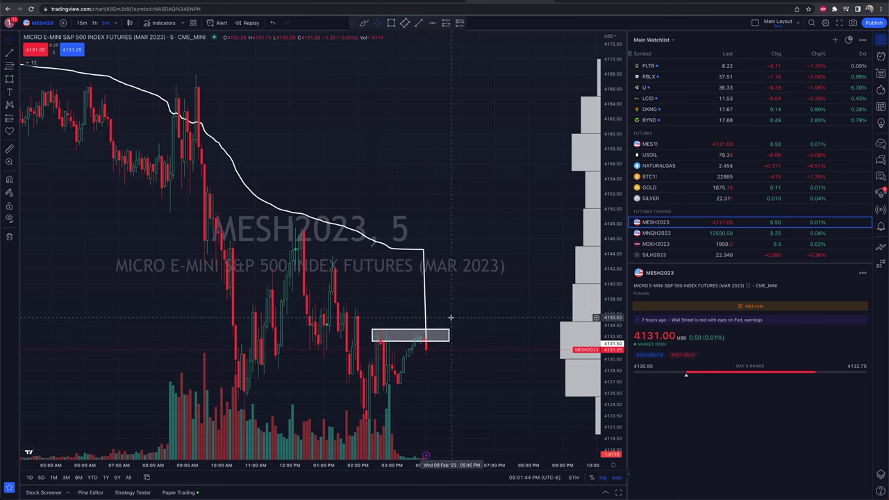
pyautogui.scroll(-4, 463, 363)
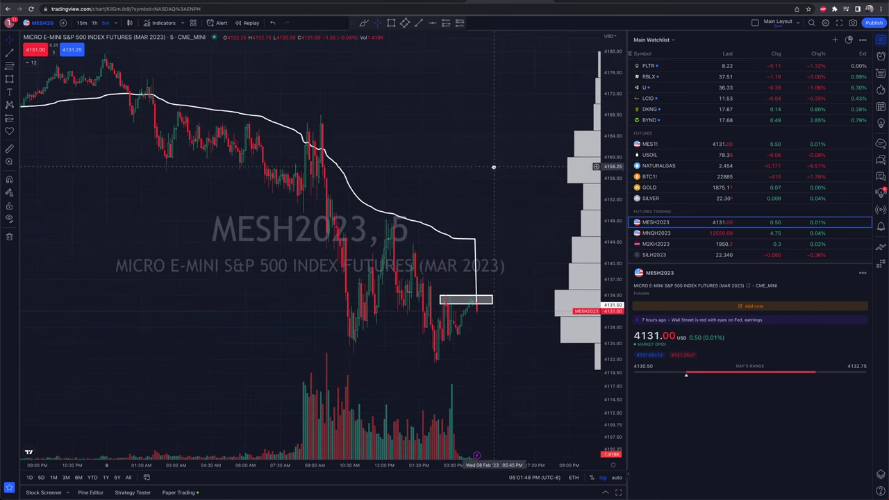
# - Start a limit order for MESH2023 in the order form and enable both Take Profit and Stop Loss
pyautogui.click(881, 247)
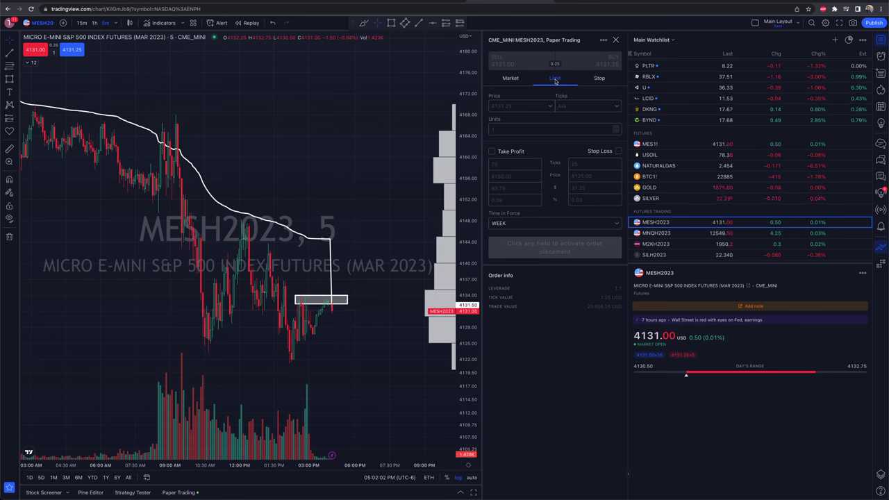
pyautogui.click(505, 152)
pyautogui.click(617, 151)
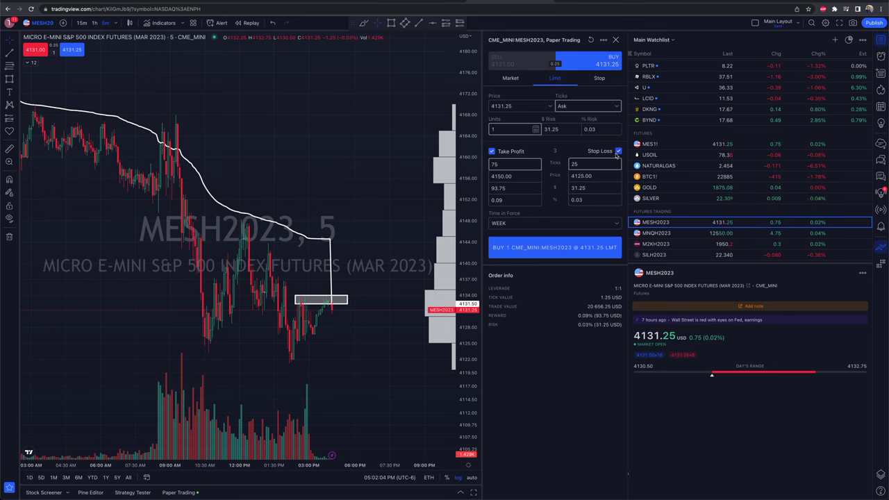
# - Set the MESH2023 order's stop loss to a risk of 30.00 USD, equal to 24 ticks
pyautogui.click(495, 165)
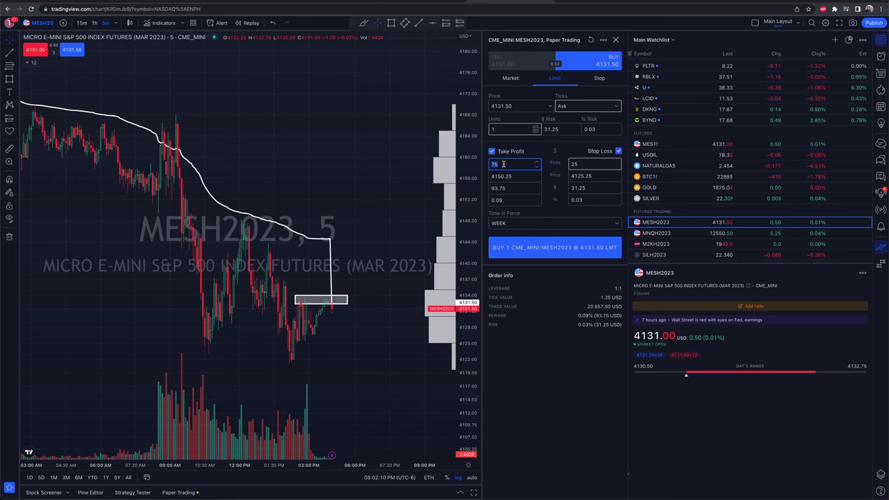
pyautogui.click(581, 163)
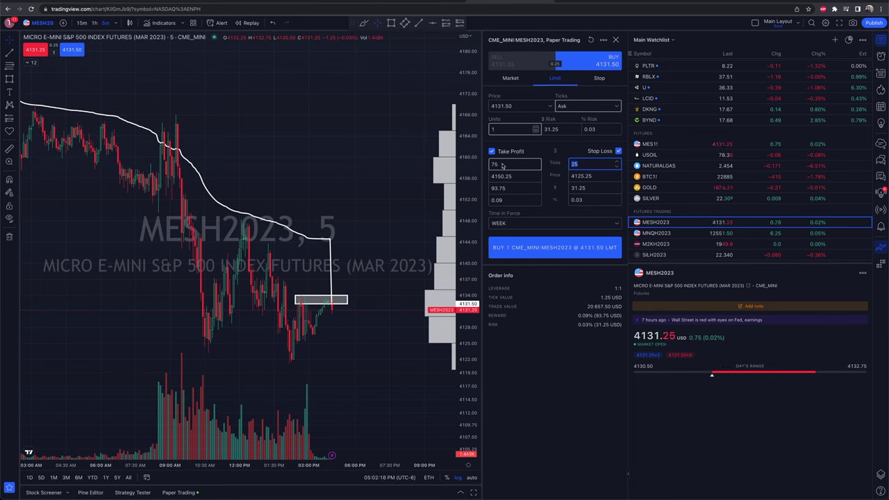
pyautogui.write('24')
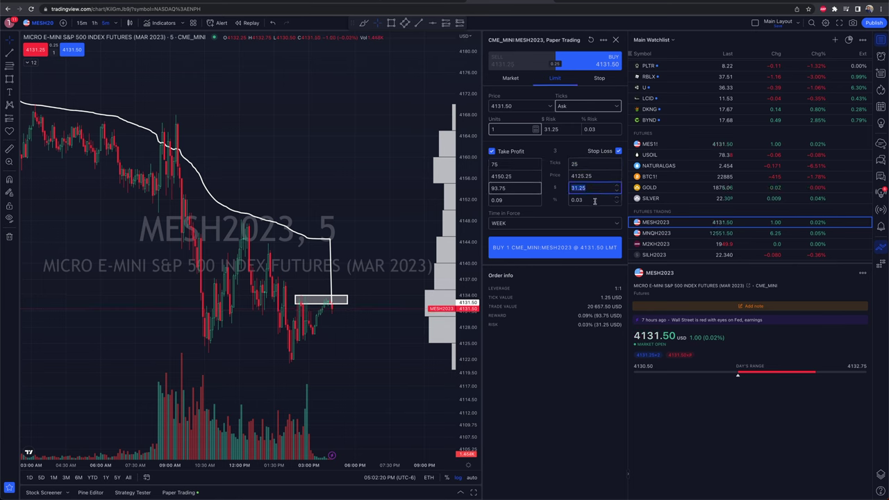
pyautogui.click(594, 201)
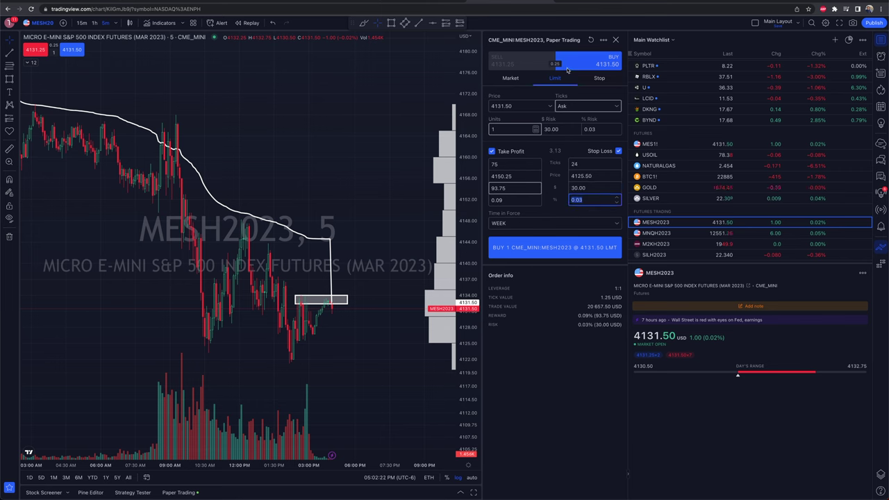
# - Switch the MESH2023 limit order to the sell side and check the available limit prices
pyautogui.click(509, 62)
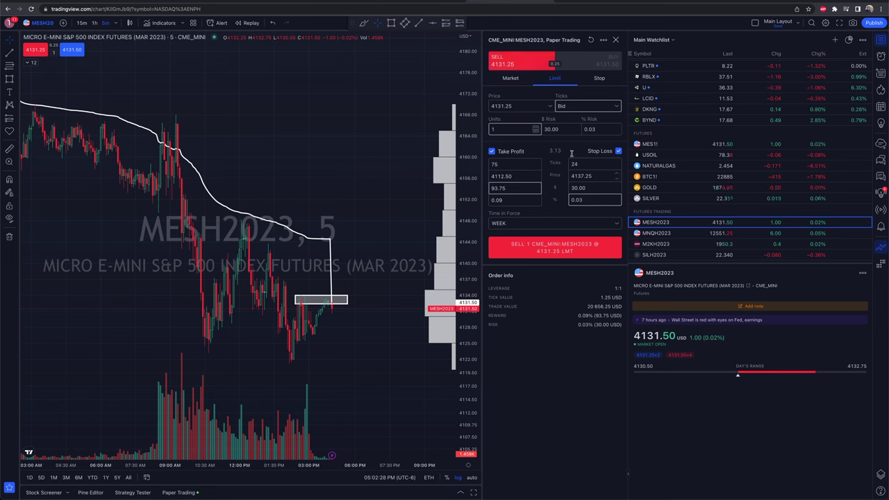
pyautogui.click(515, 107)
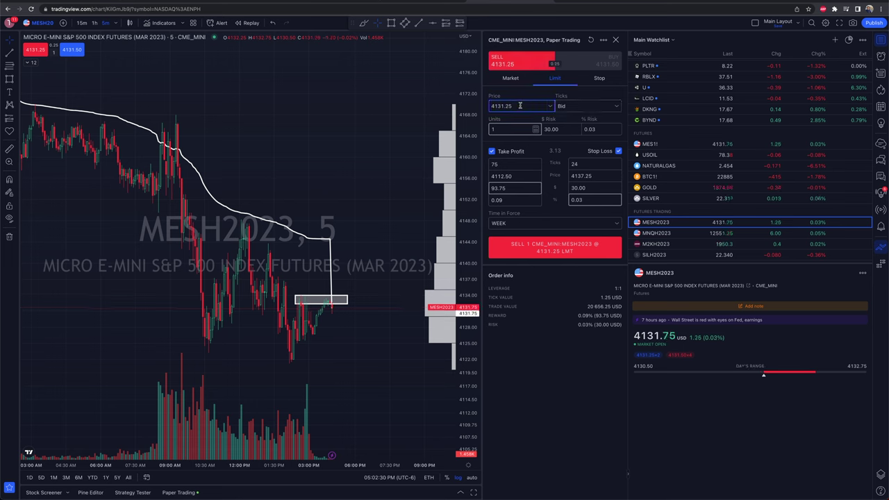
pyautogui.click(549, 106)
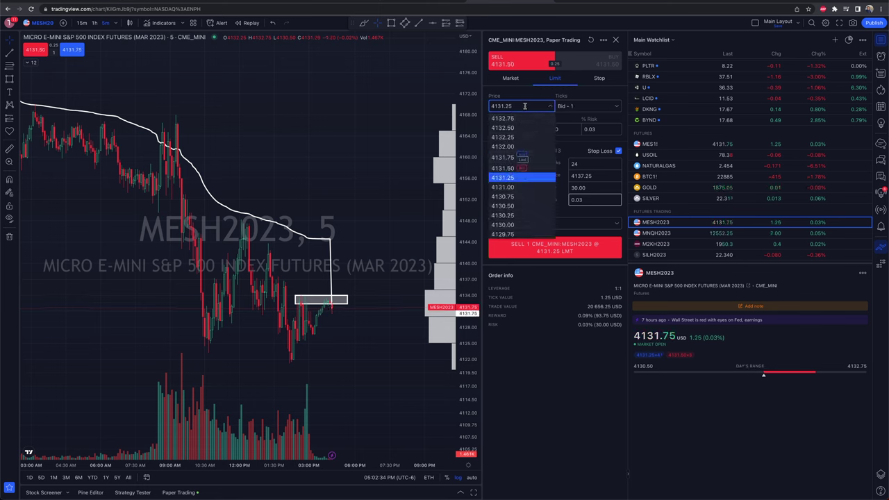
pyautogui.click(587, 96)
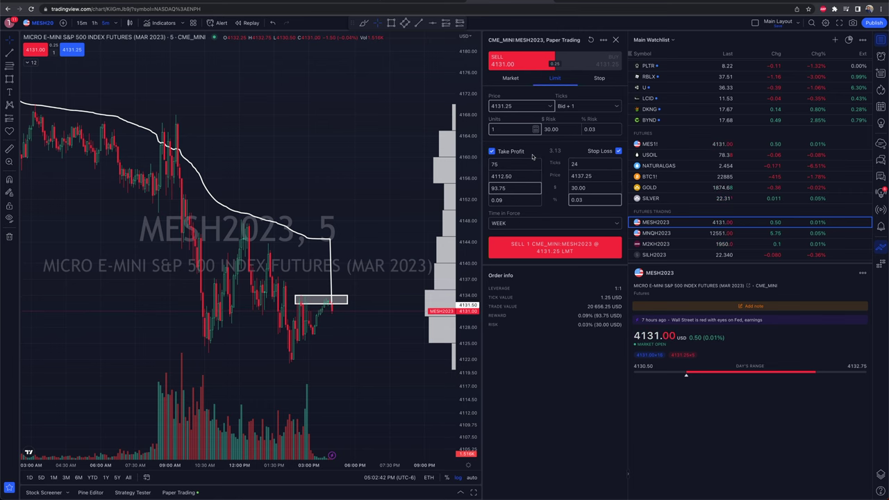
# - Set the sell order's limit price to 4131 and place the order
pyautogui.click(520, 106)
pyautogui.press('BackSpace')
pyautogui.press('BackSpace')
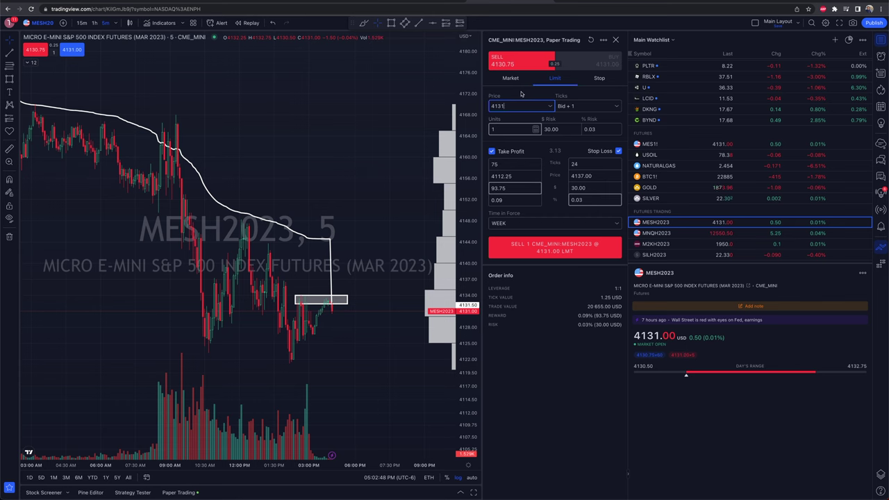
pyautogui.click(553, 251)
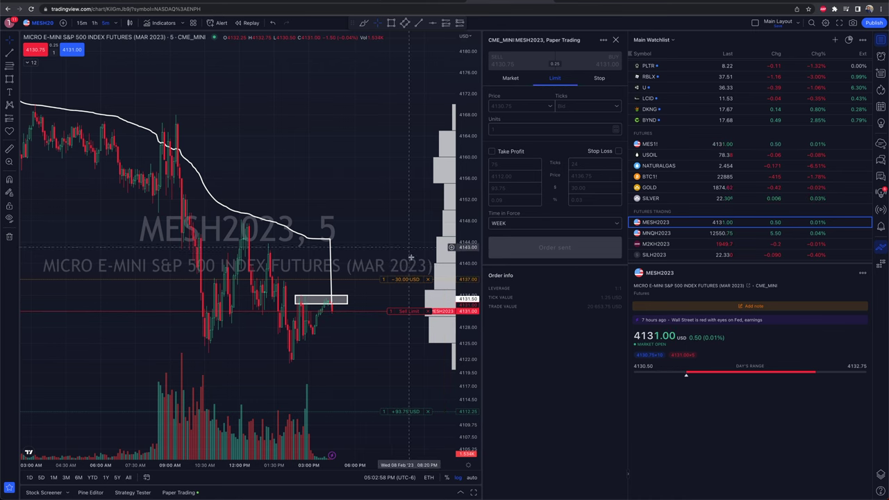
# - Move the sell order's stop loss on the chart to 4134.25 and its take profit to 4122.50
pyautogui.moveTo(403, 279); pyautogui.dragTo(402, 296)
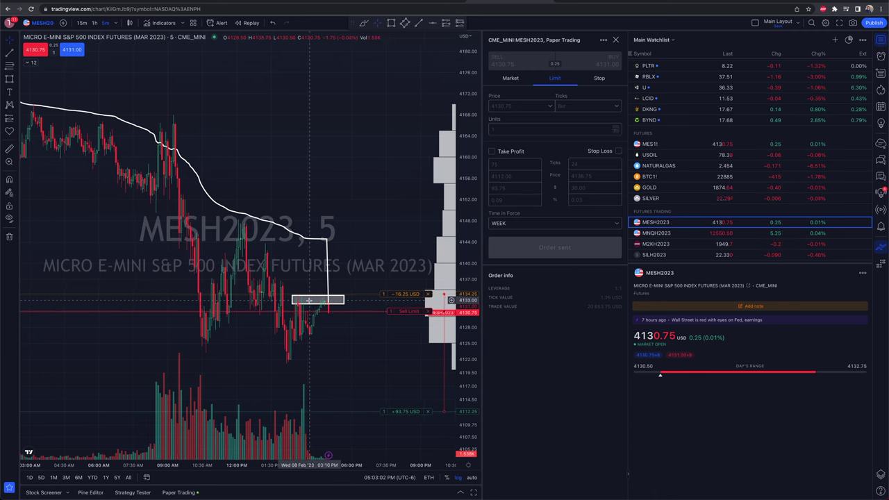
pyautogui.moveTo(410, 411); pyautogui.dragTo(405, 359)
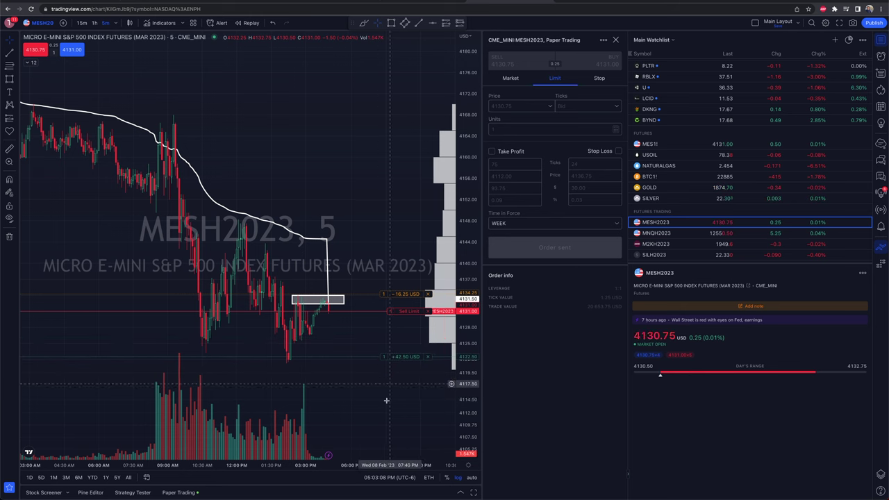
# - Lower the MESH2023 sell limit on the chart to 4130.50 and tighten the position's stop loss to 4131.25
pyautogui.scroll(3, 320, 338)
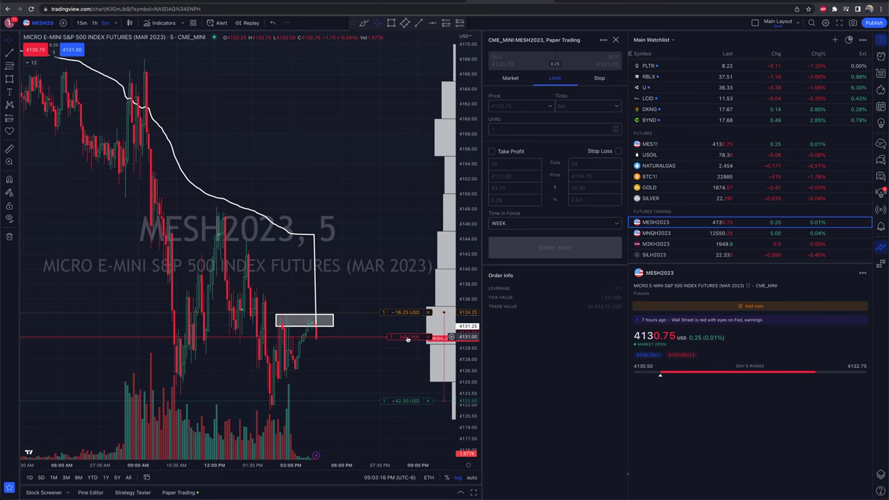
pyautogui.moveTo(407, 338); pyautogui.dragTo(406, 362)
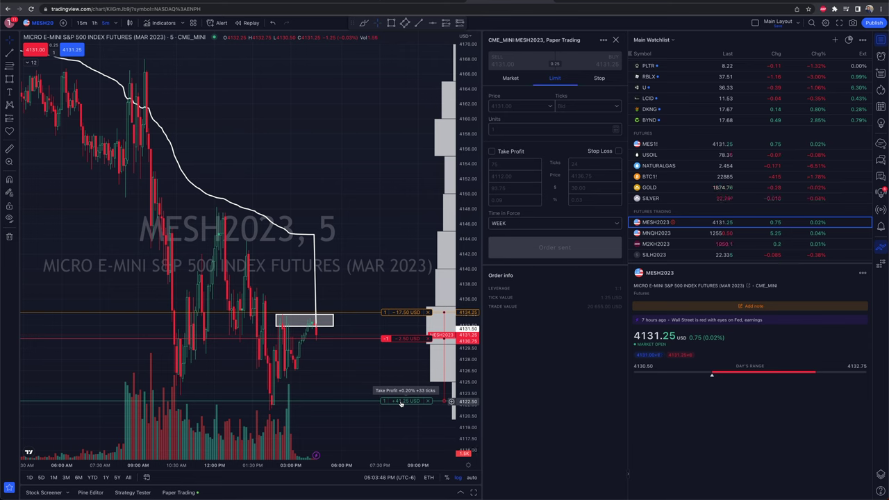
pyautogui.moveTo(400, 312); pyautogui.dragTo(399, 336)
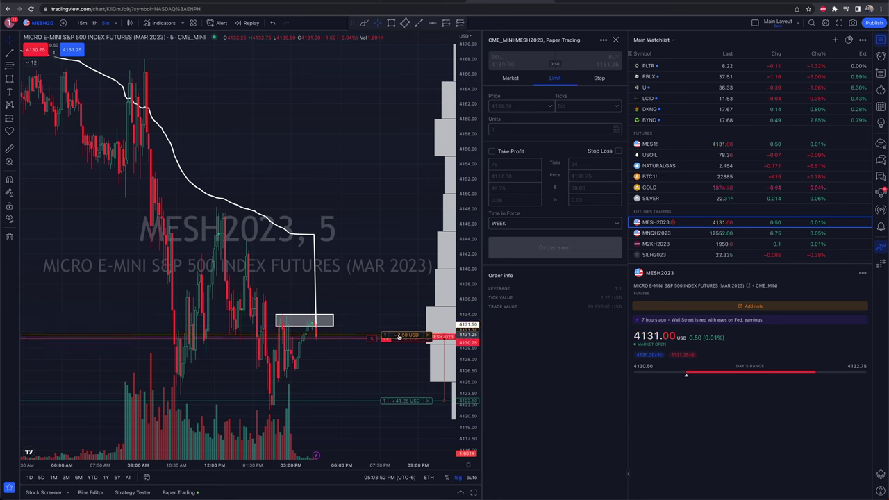
pyautogui.scroll(-1, 389, 347)
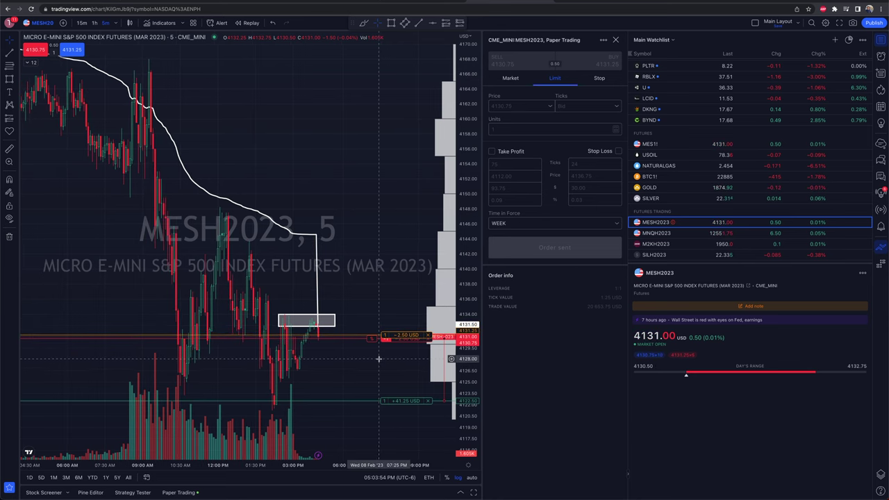
pyautogui.scroll(2, 376, 361)
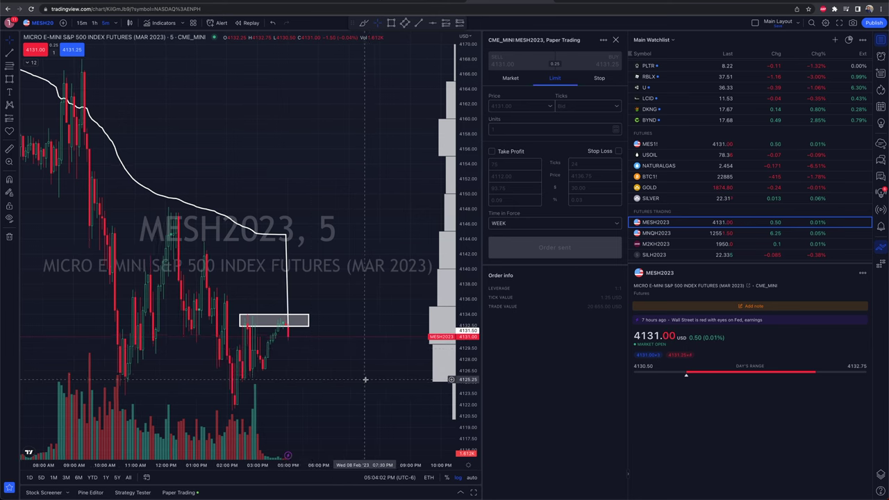
pyautogui.scroll(-2, 366, 433)
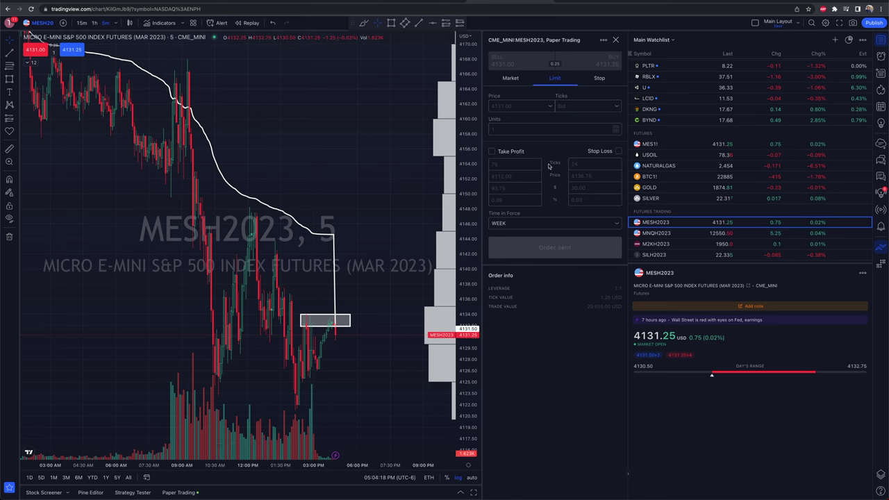
# - Close the order form and view the Paper Trading account's order history in the maximized trading view
pyautogui.click(615, 41)
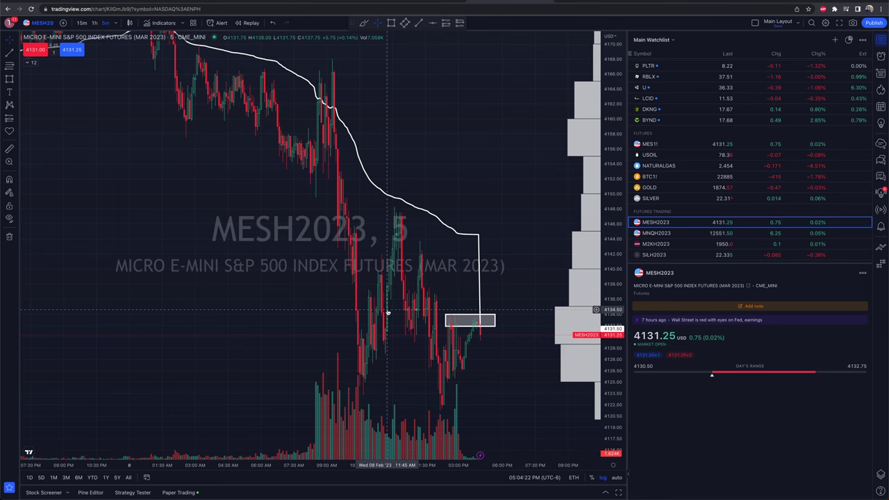
pyautogui.click(181, 494)
pyautogui.click(617, 486)
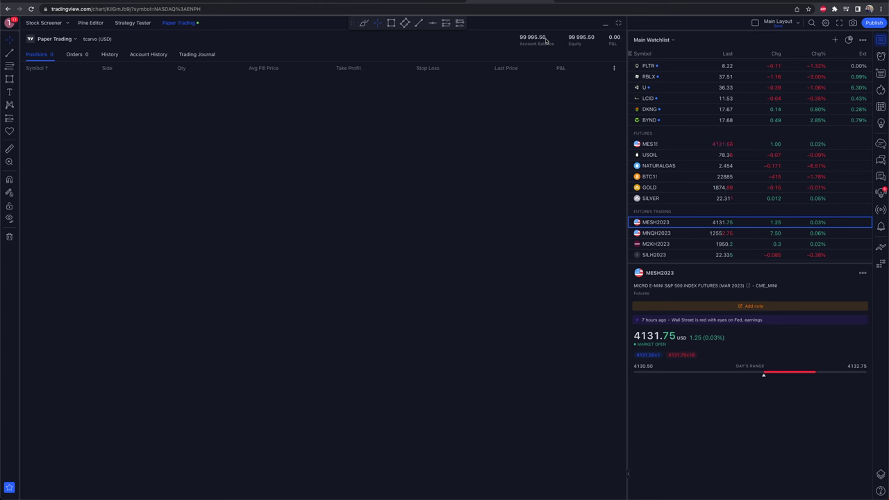
pyautogui.click(109, 54)
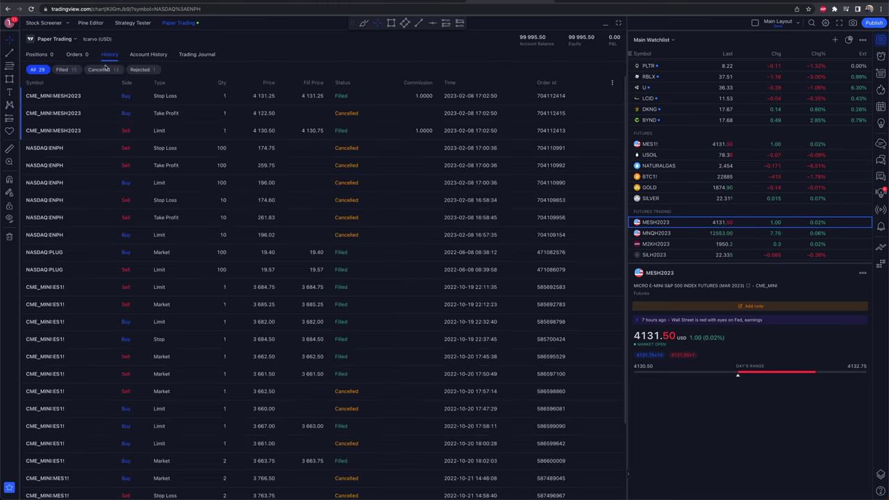